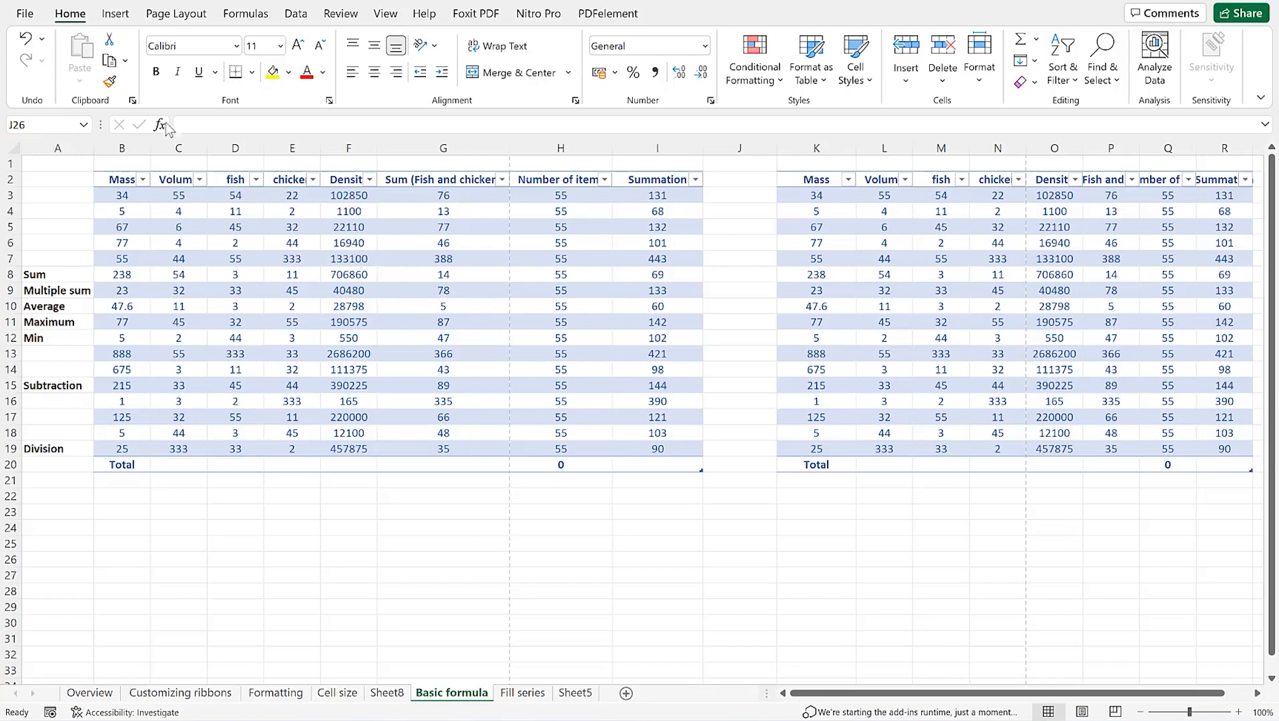
Preview how the Basic formula sheet prints and return to the worksheet.
left_click(26, 13)
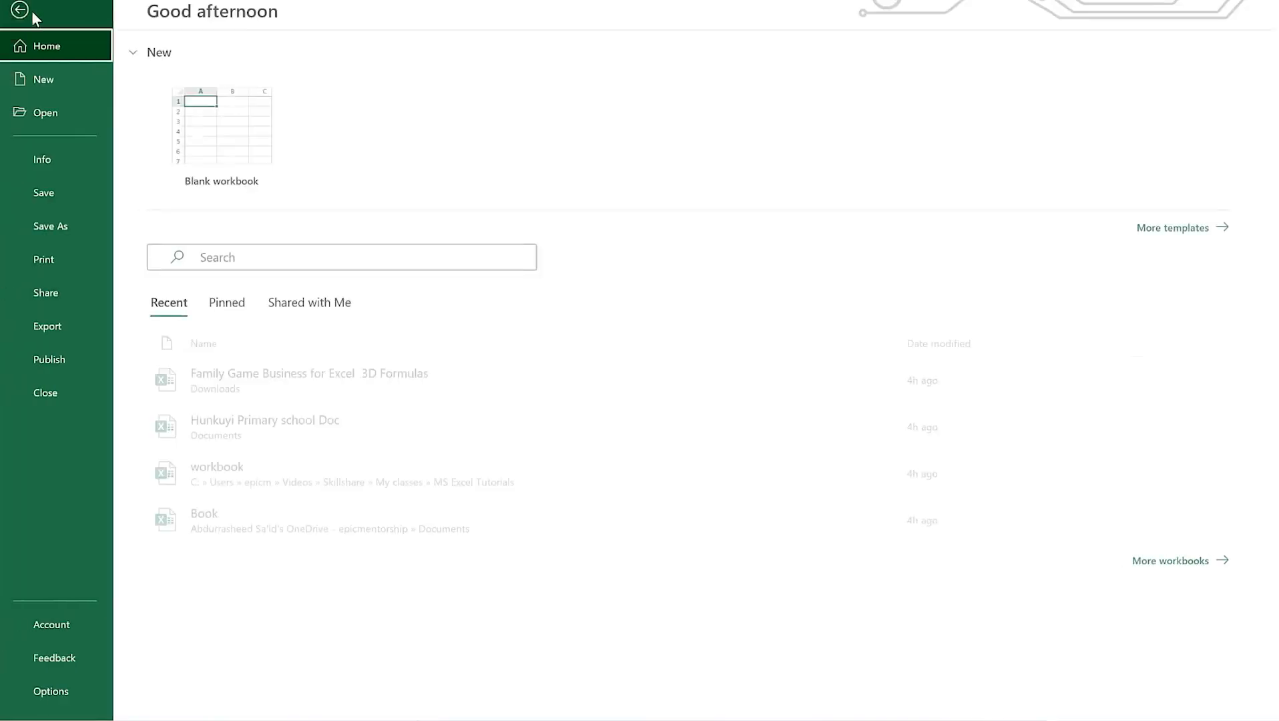
left_click(83, 261)
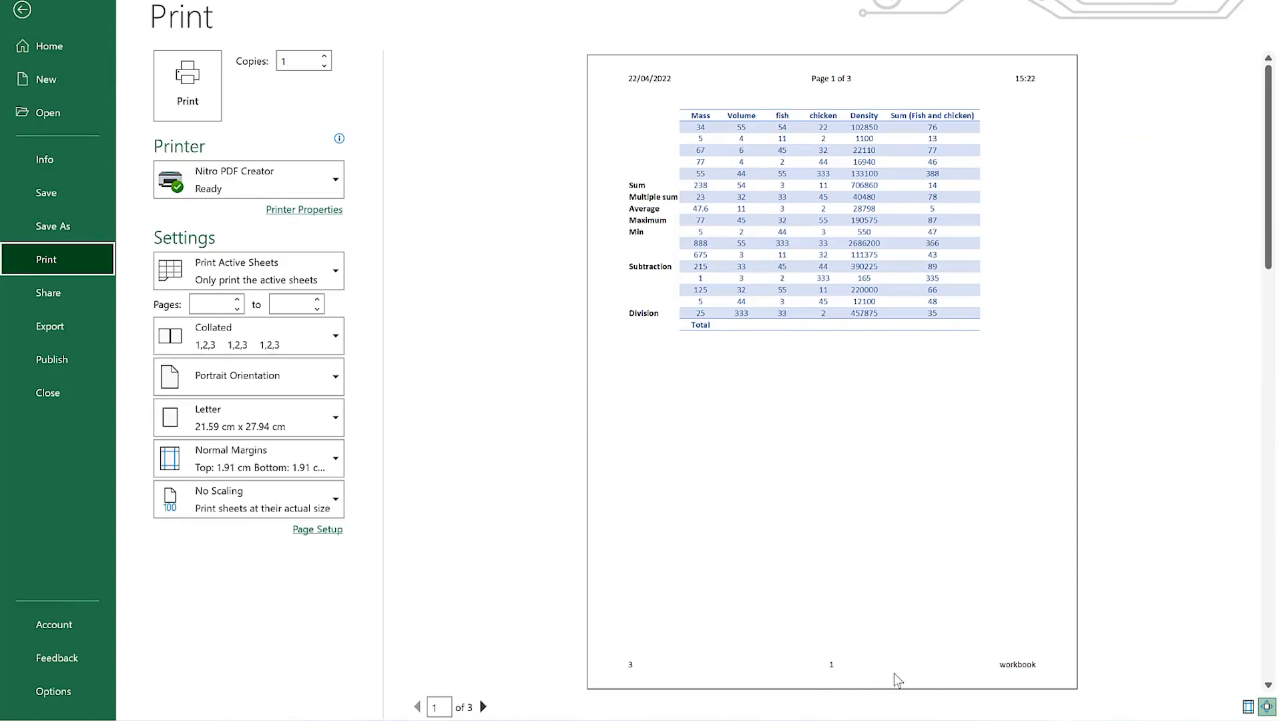
left_click(22, 9)
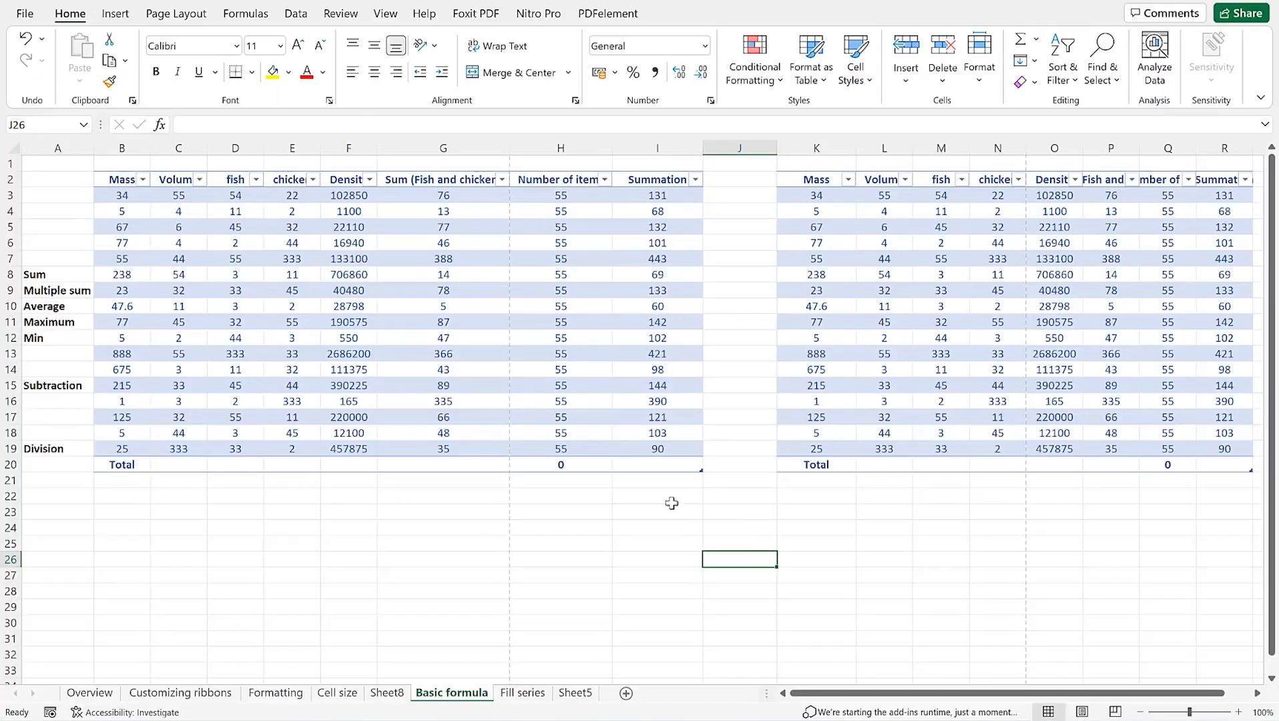
Examine the sheet's page headers and footers in Page Layout view and return to Normal view.
left_click(1081, 712)
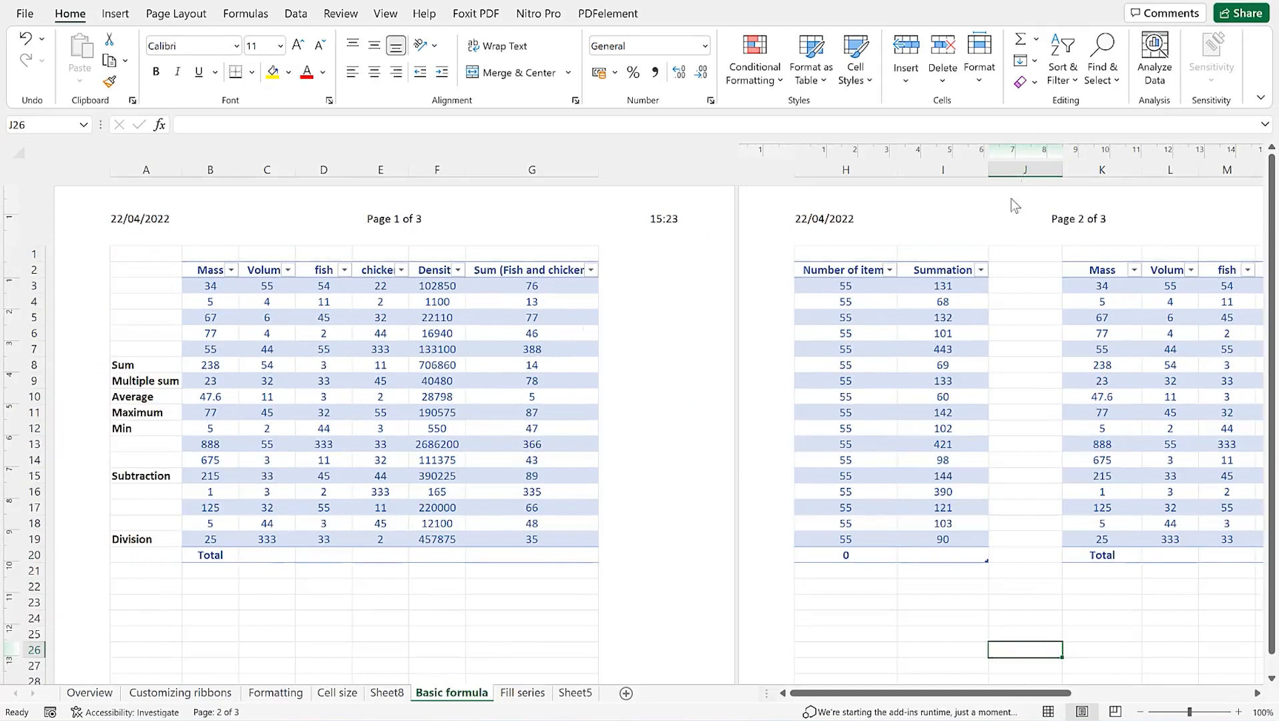
scroll(385, 582, "down", 10)
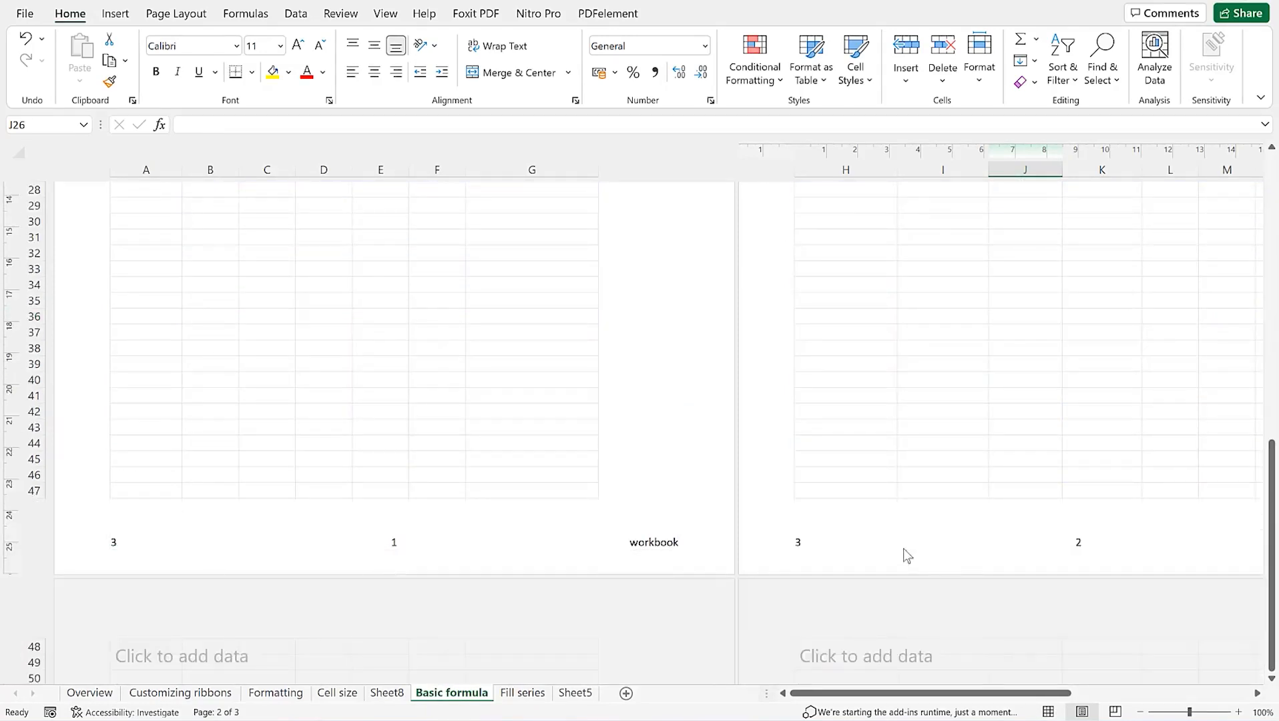
scroll(731, 479, "up", 10)
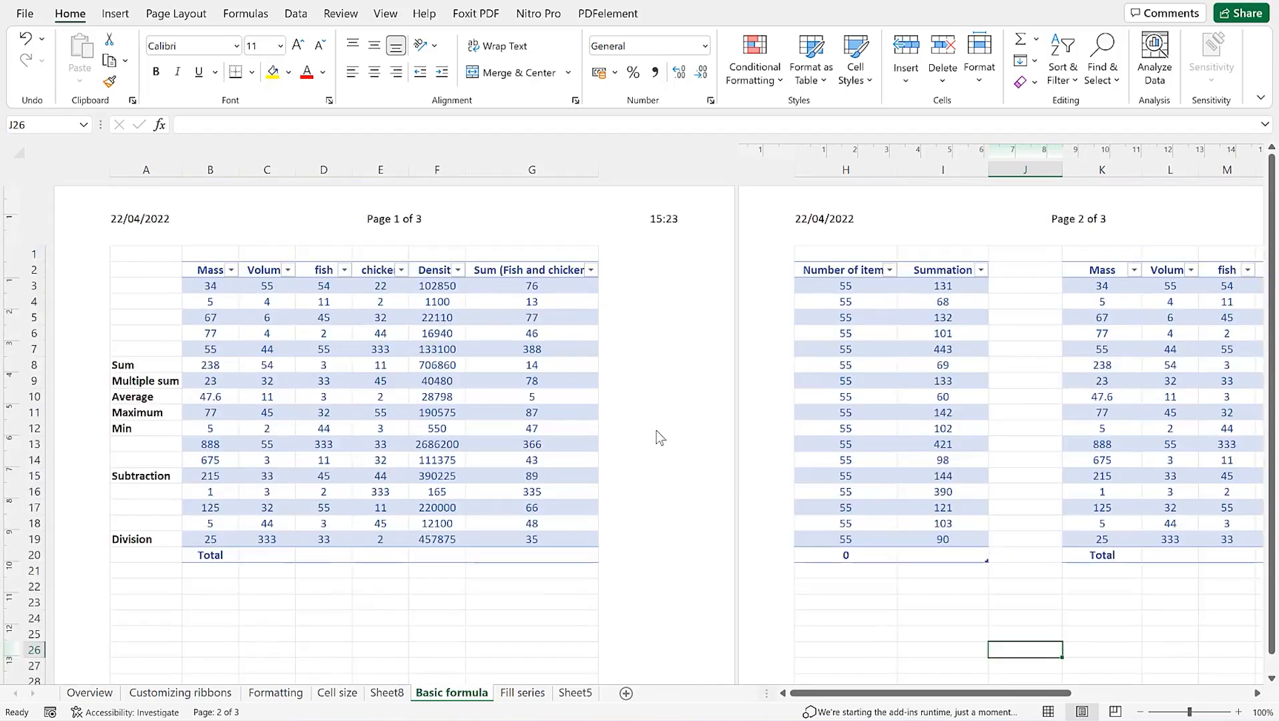
left_click(1048, 713)
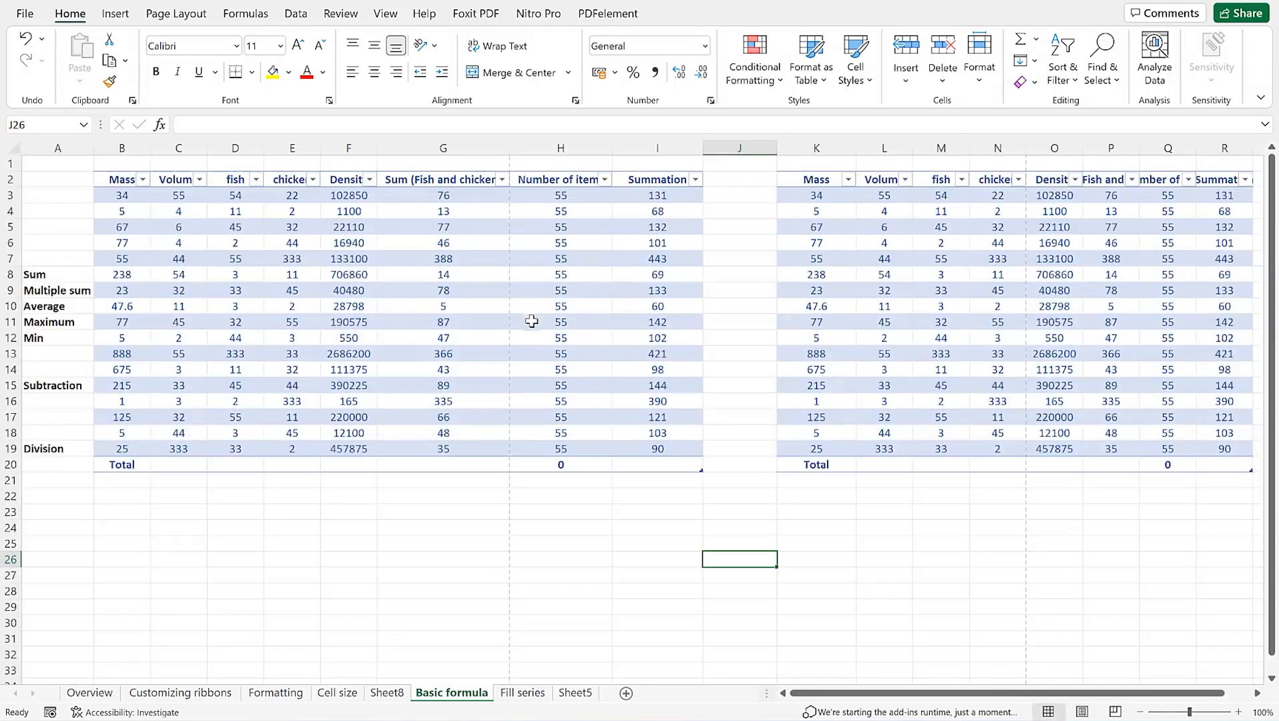
left_click(210, 226)
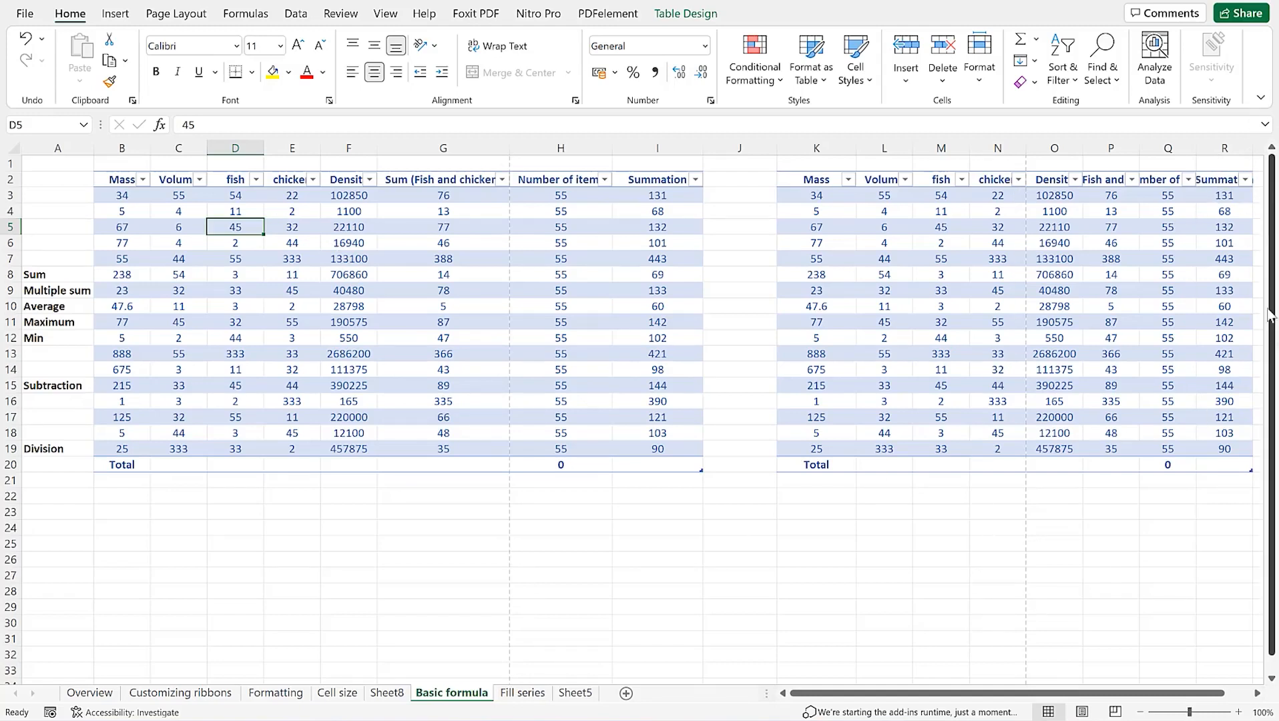
left_click(970, 693)
left_click_drag(969, 692, 985, 692)
scroll(959, 678, "left", 1)
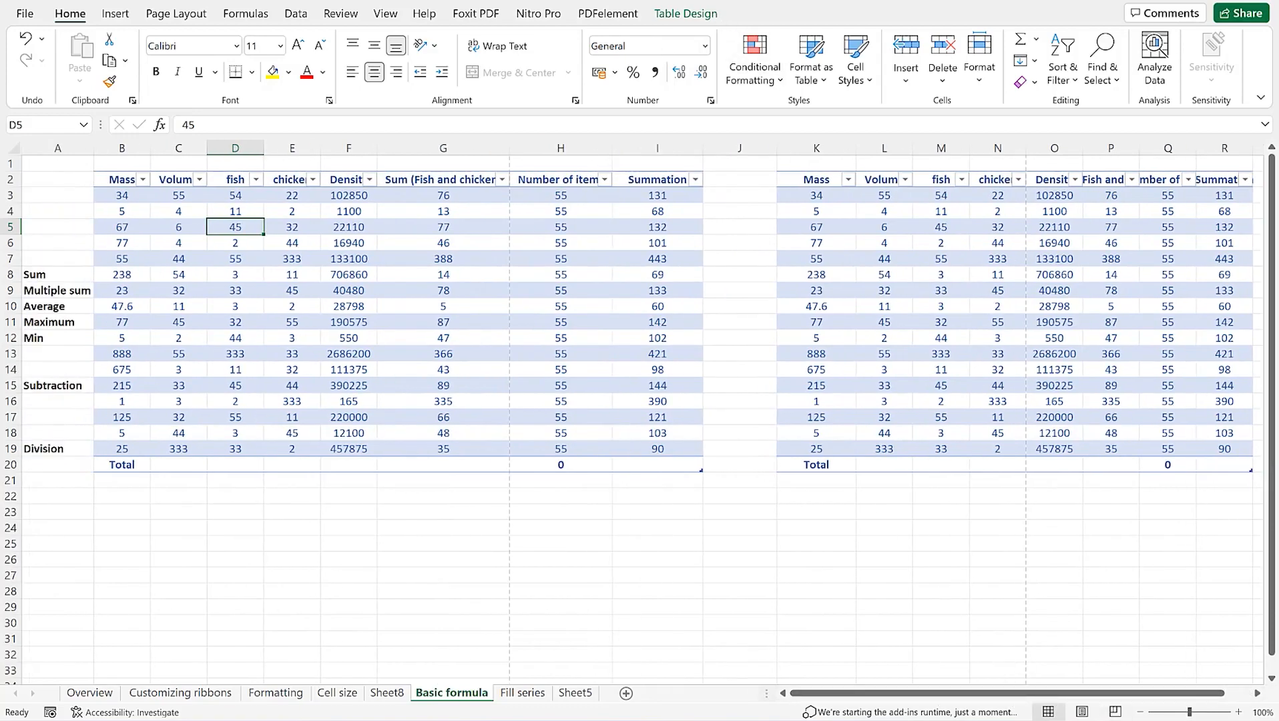
In Page Break Preview, move the page breaks to between columns F and G and between K and L, and return to Normal view.
left_click(1116, 712)
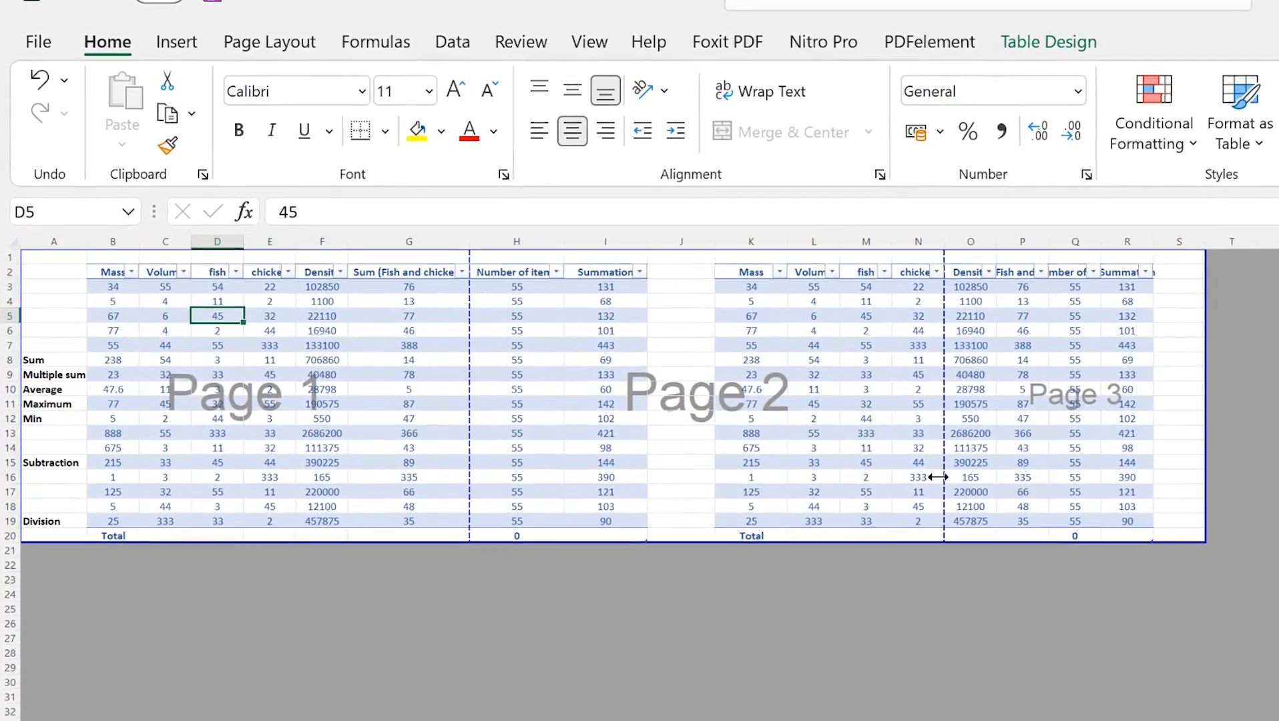
left_click_drag(937, 476, 839, 457)
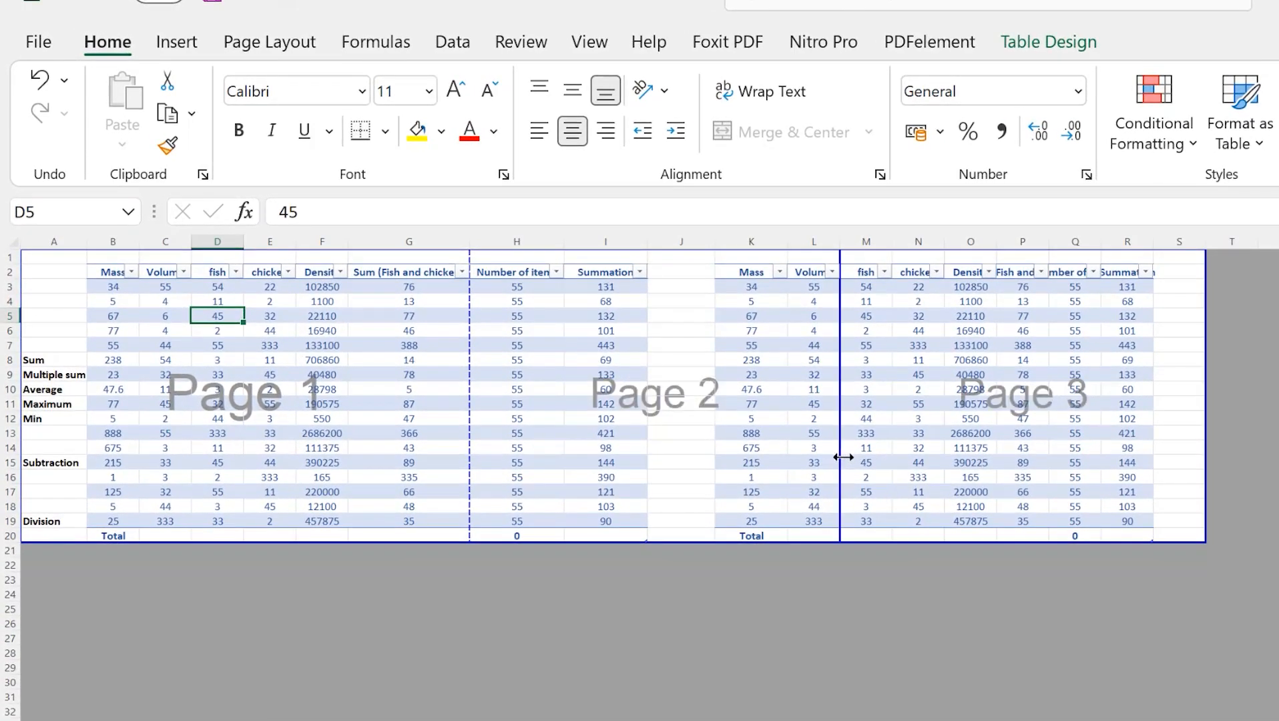
left_click_drag(469, 392, 377, 386)
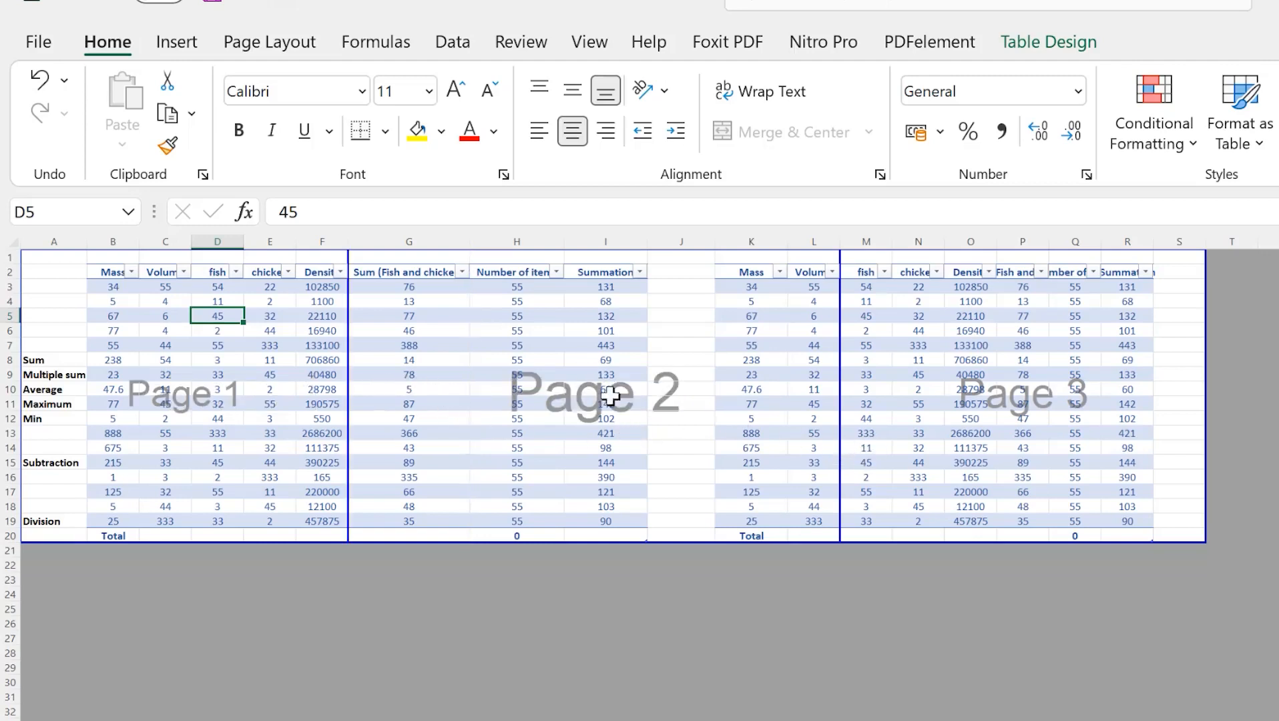
left_click_drag(833, 371, 788, 365)
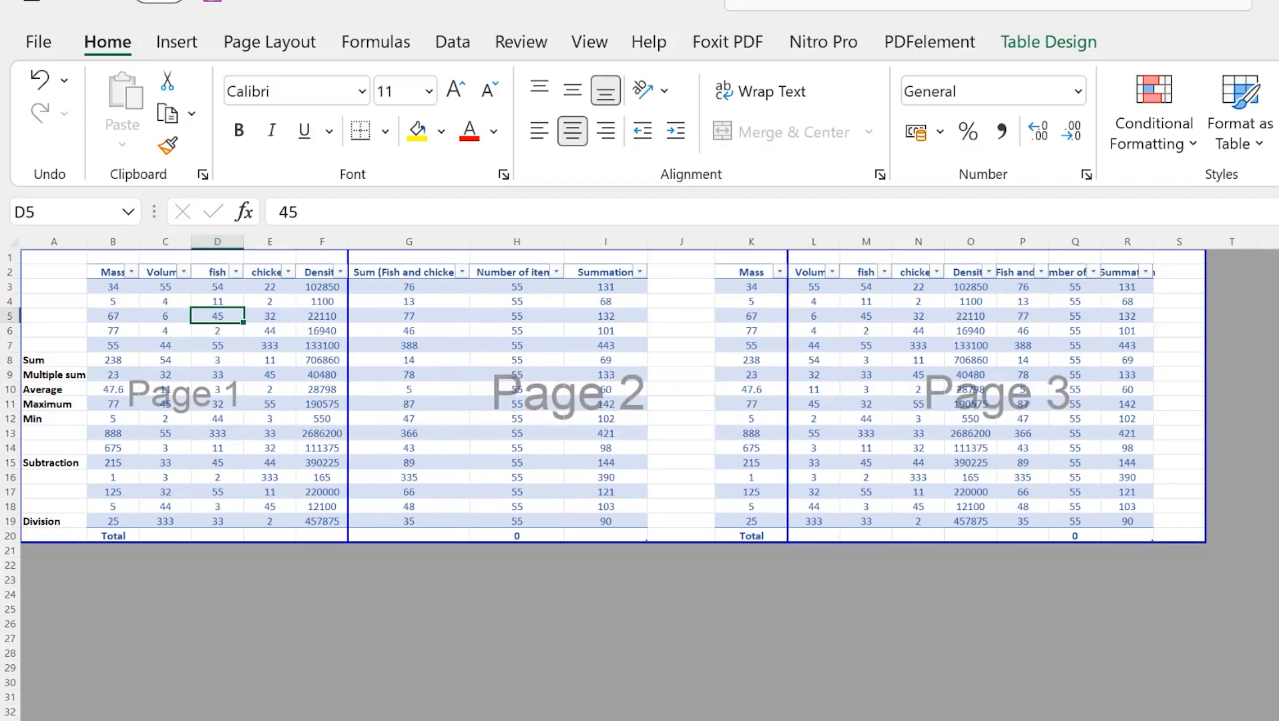
left_click(1277, 720)
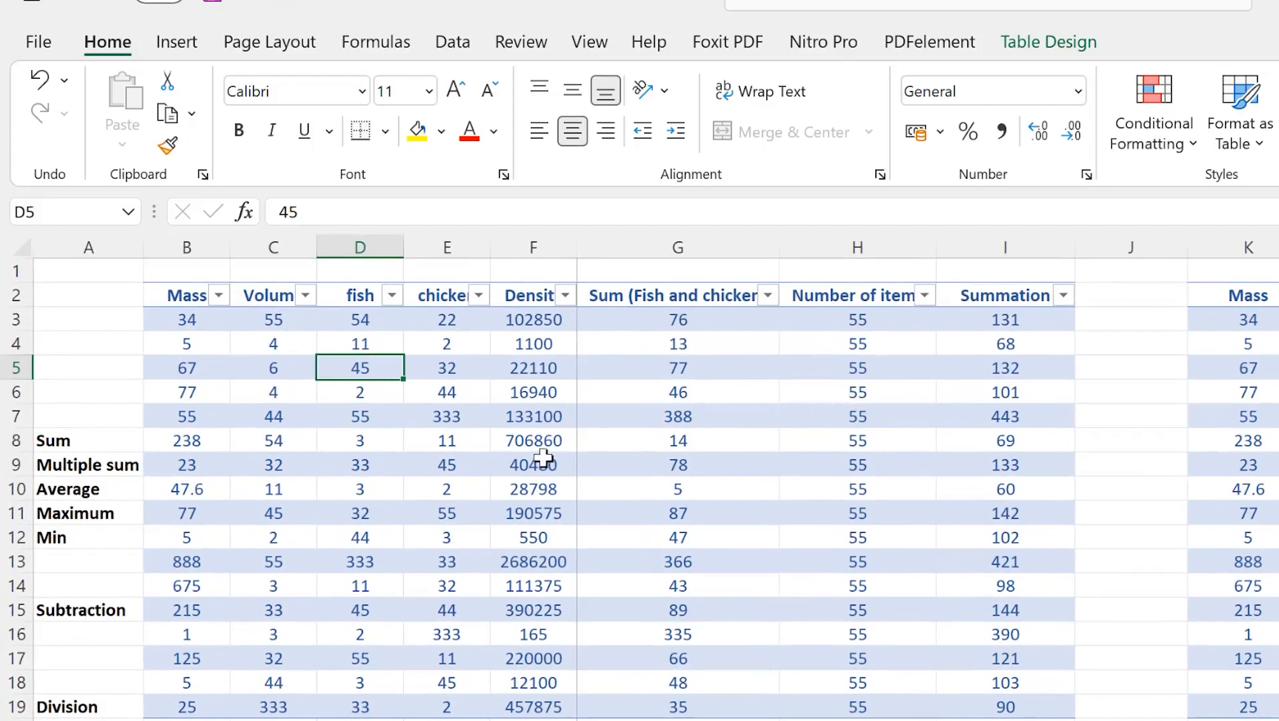
left_click(576, 415)
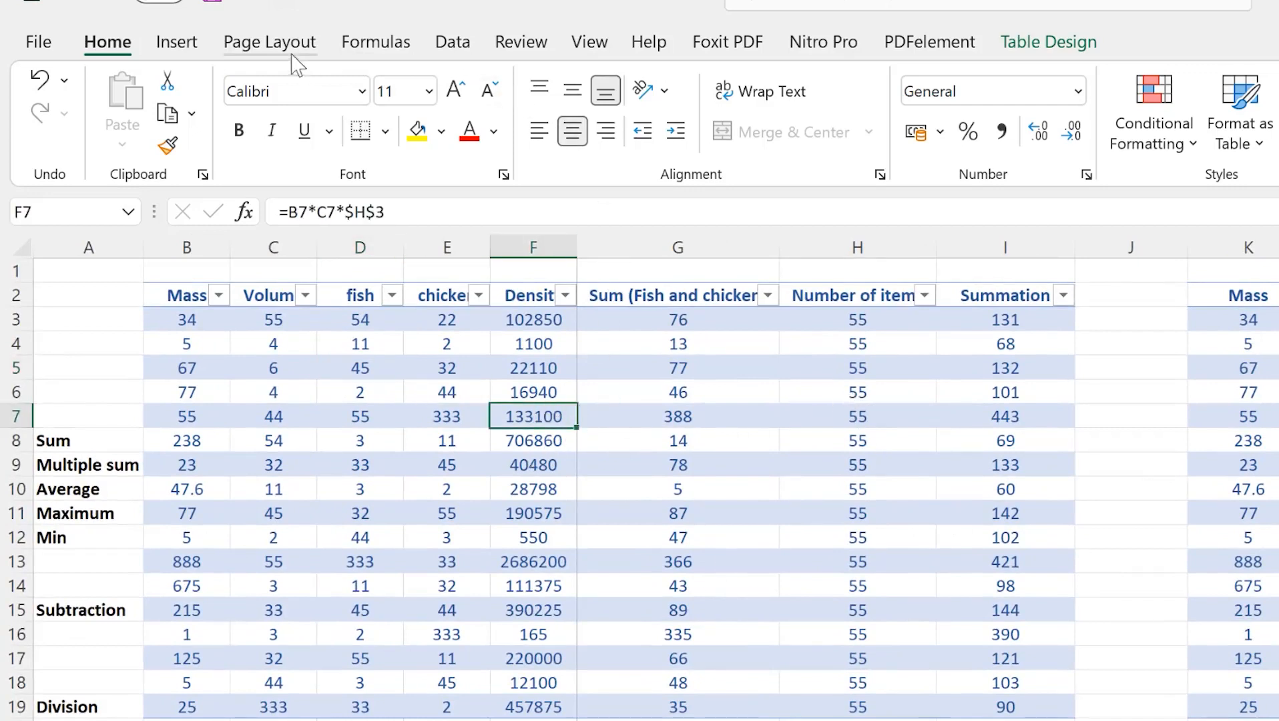
In the Page Setup header and footer settings, look through the preset headers and set the header to (none).
left_click(268, 46)
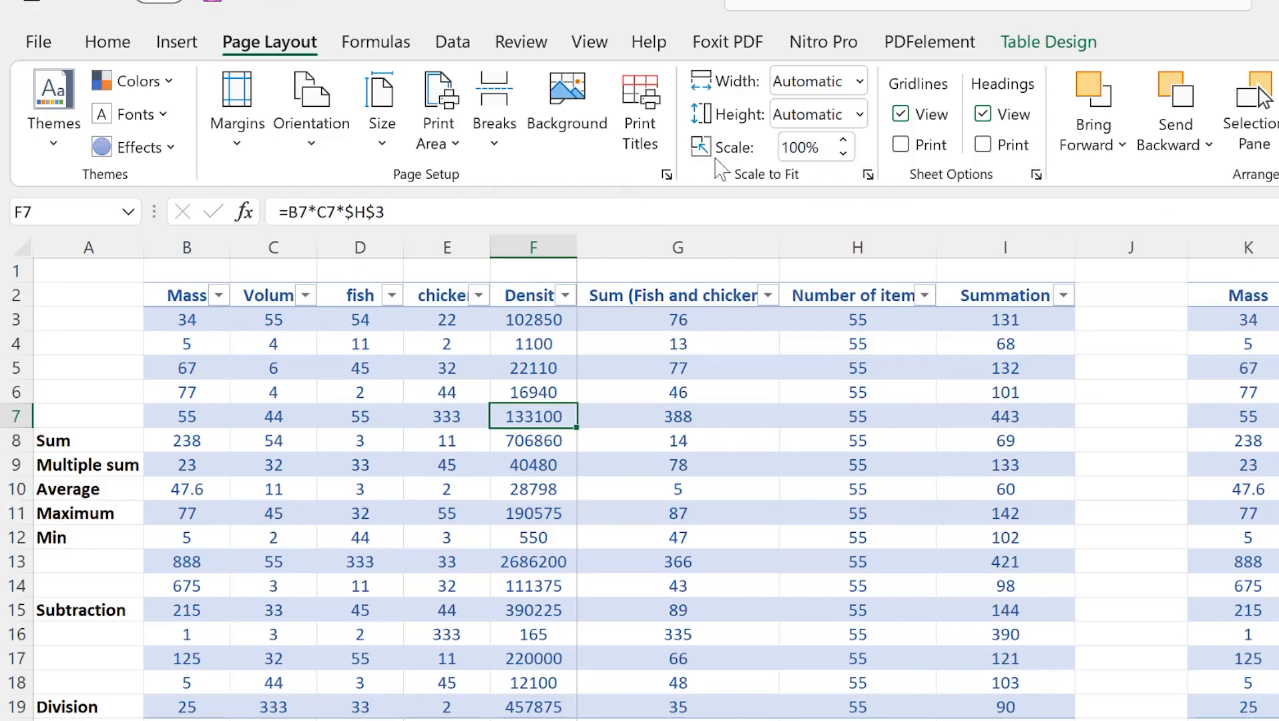
left_click(1036, 176)
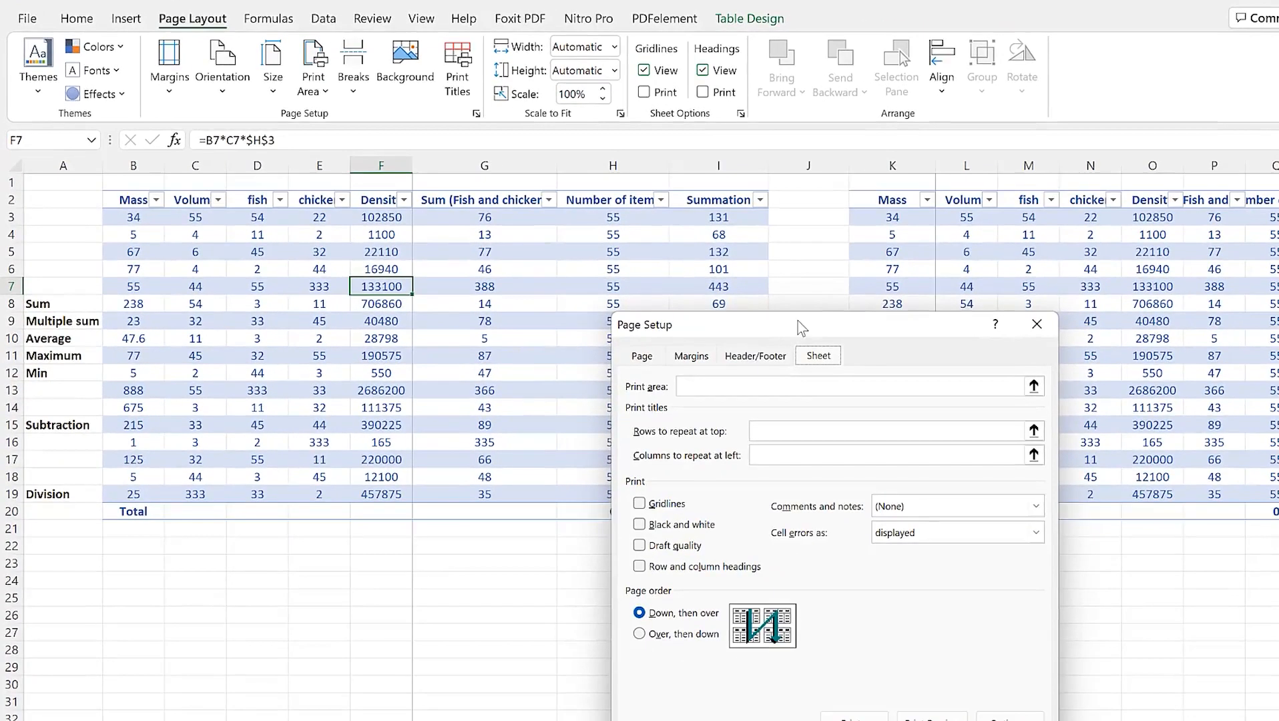
left_click_drag(801, 327, 697, 133)
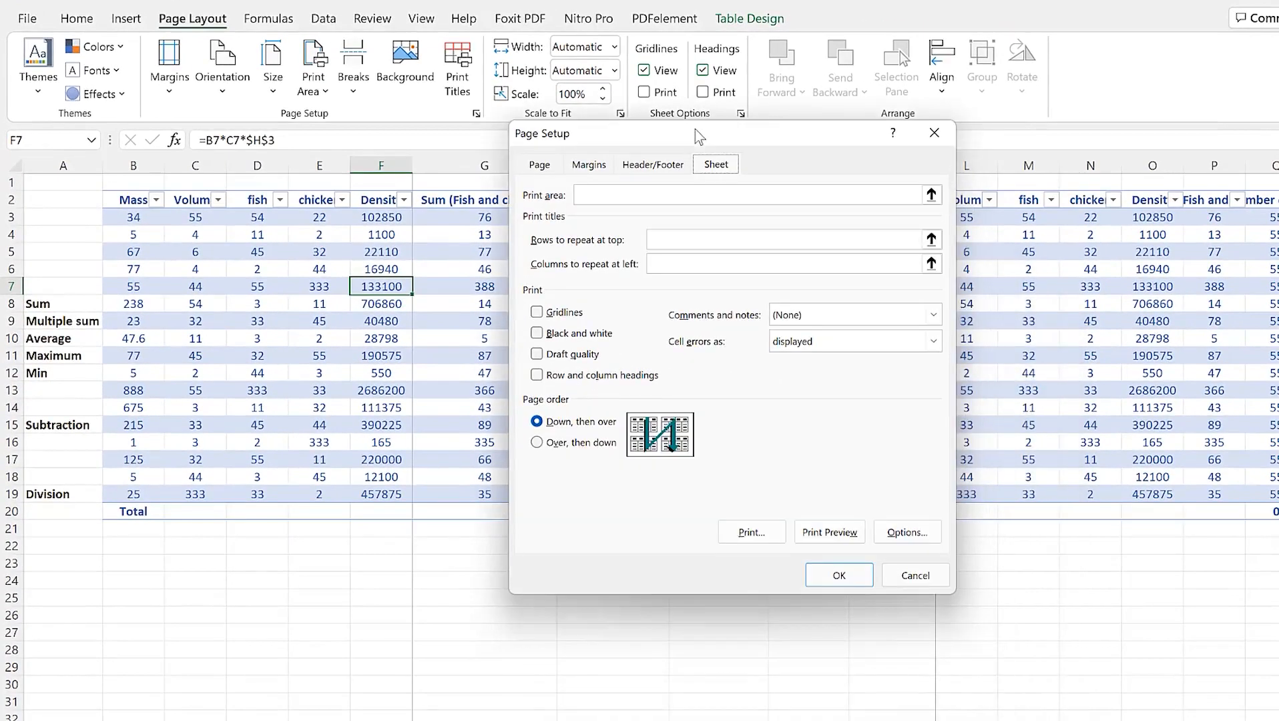
left_click(649, 167)
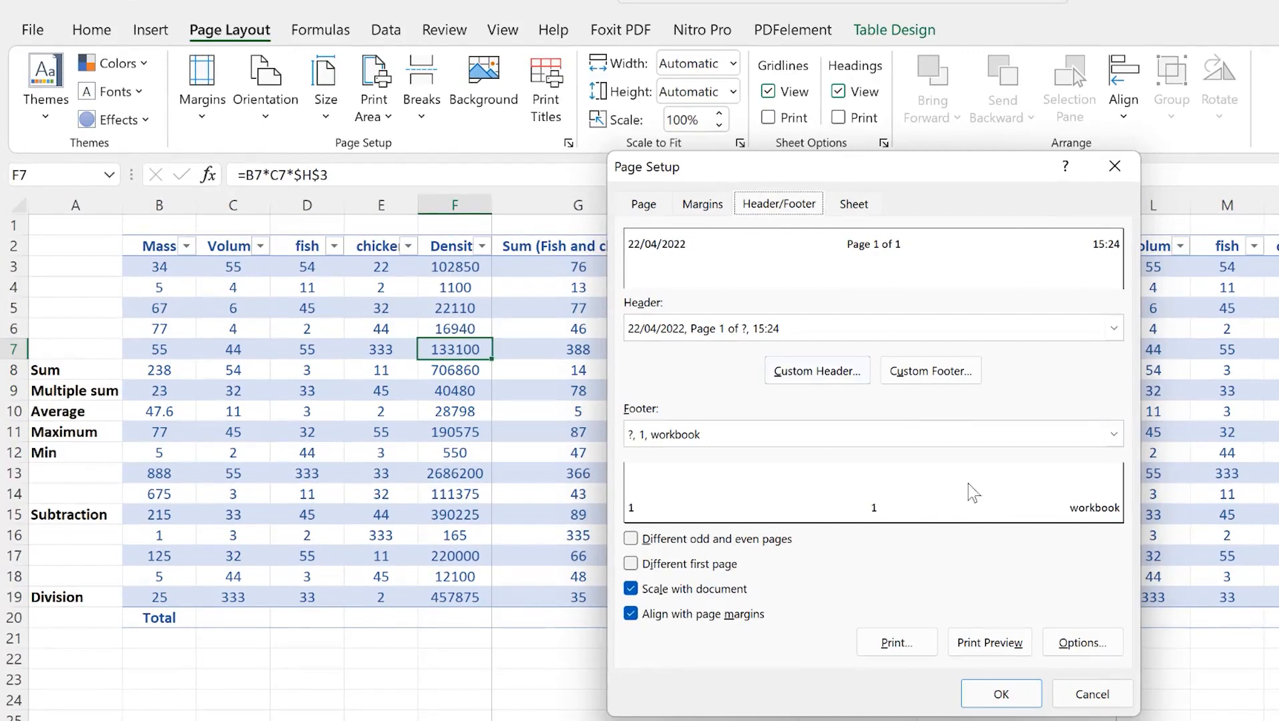
left_click(1113, 329)
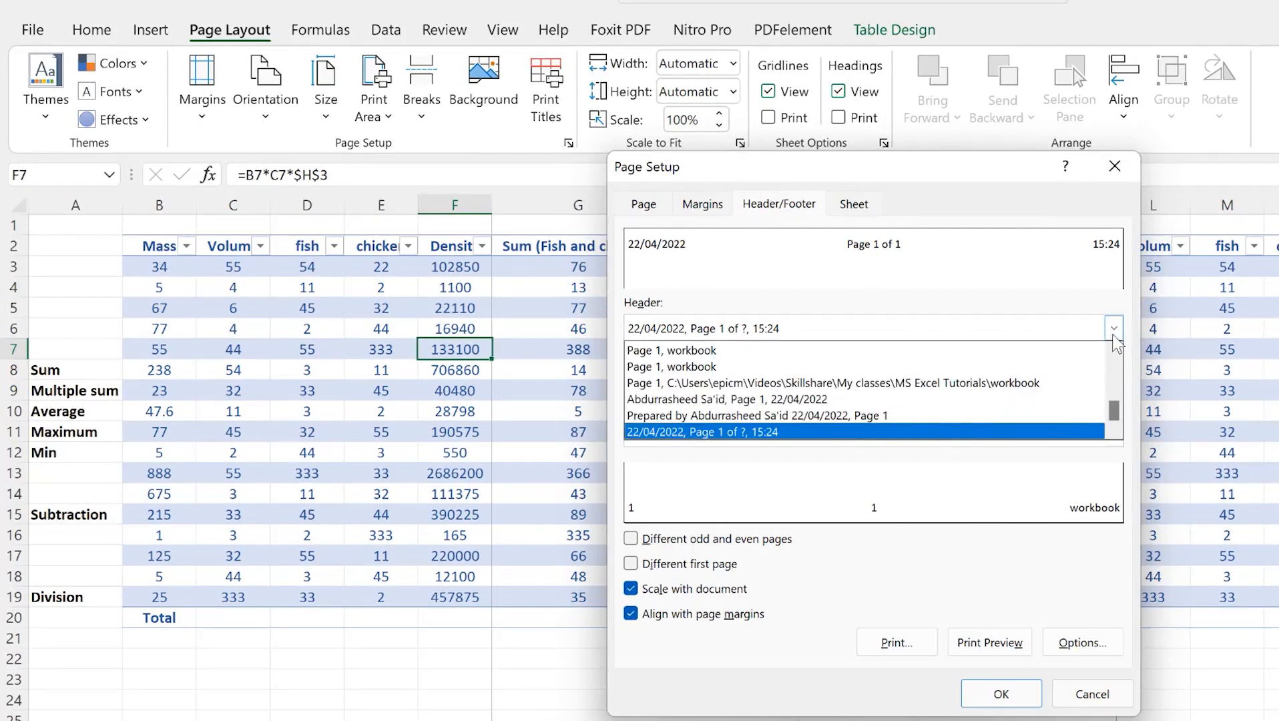
left_click_drag(1113, 420, 1107, 374)
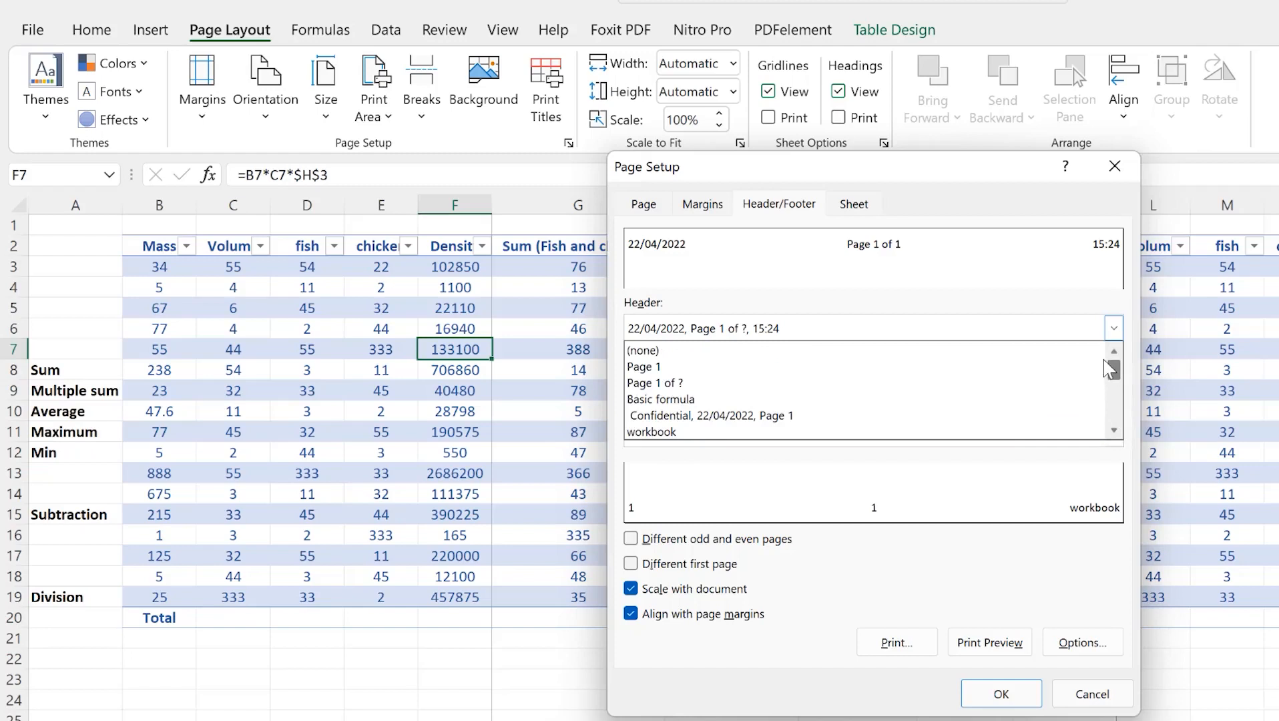
left_click_drag(1117, 386, 1120, 399)
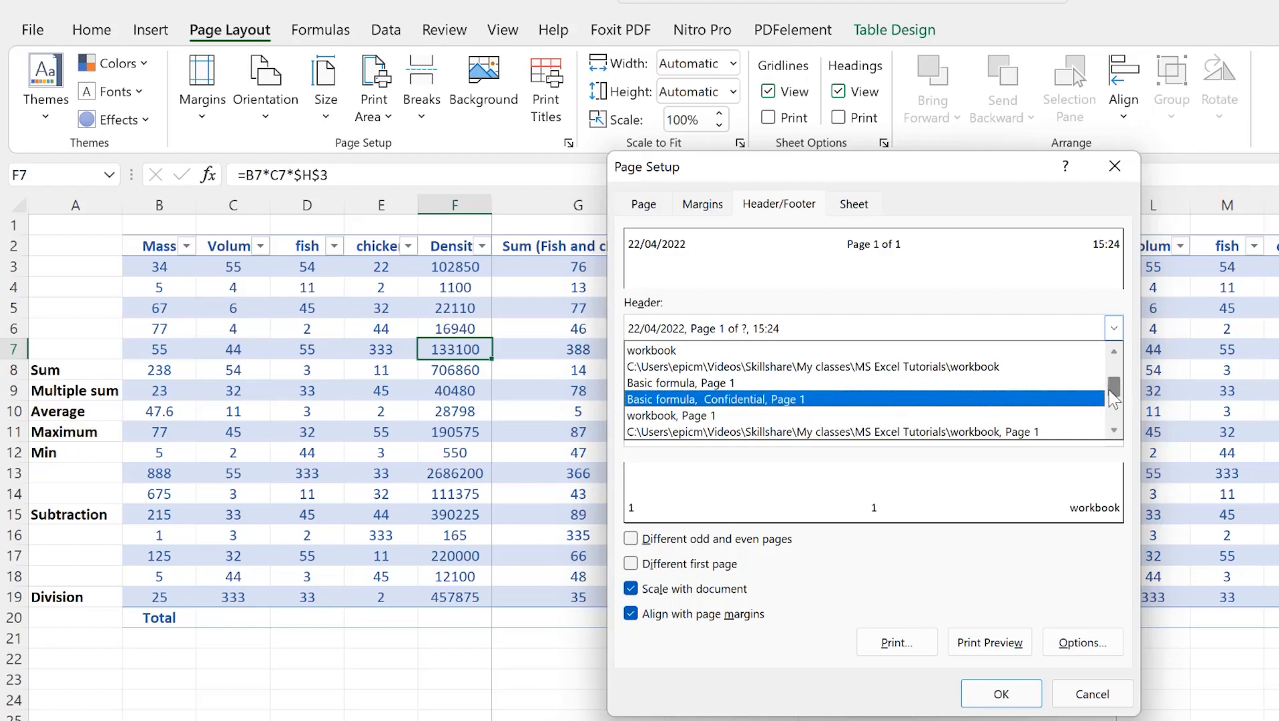
left_click_drag(1114, 388, 1126, 362)
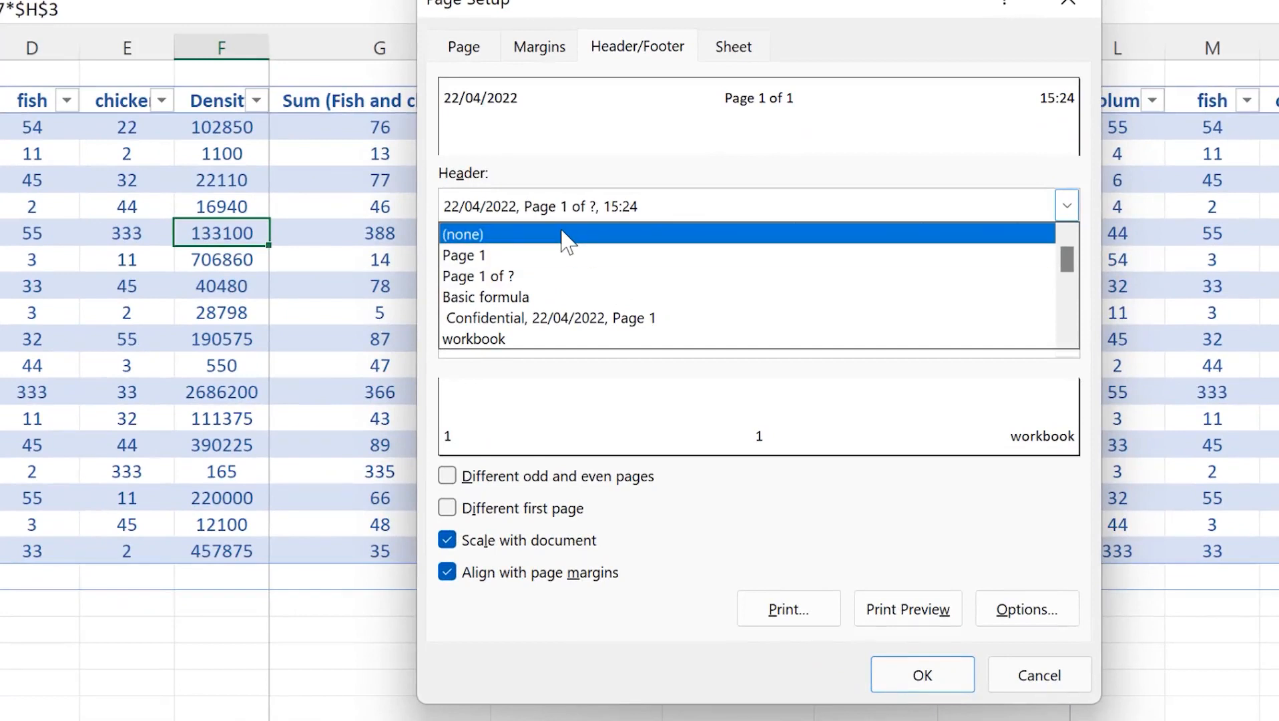
left_click(563, 235)
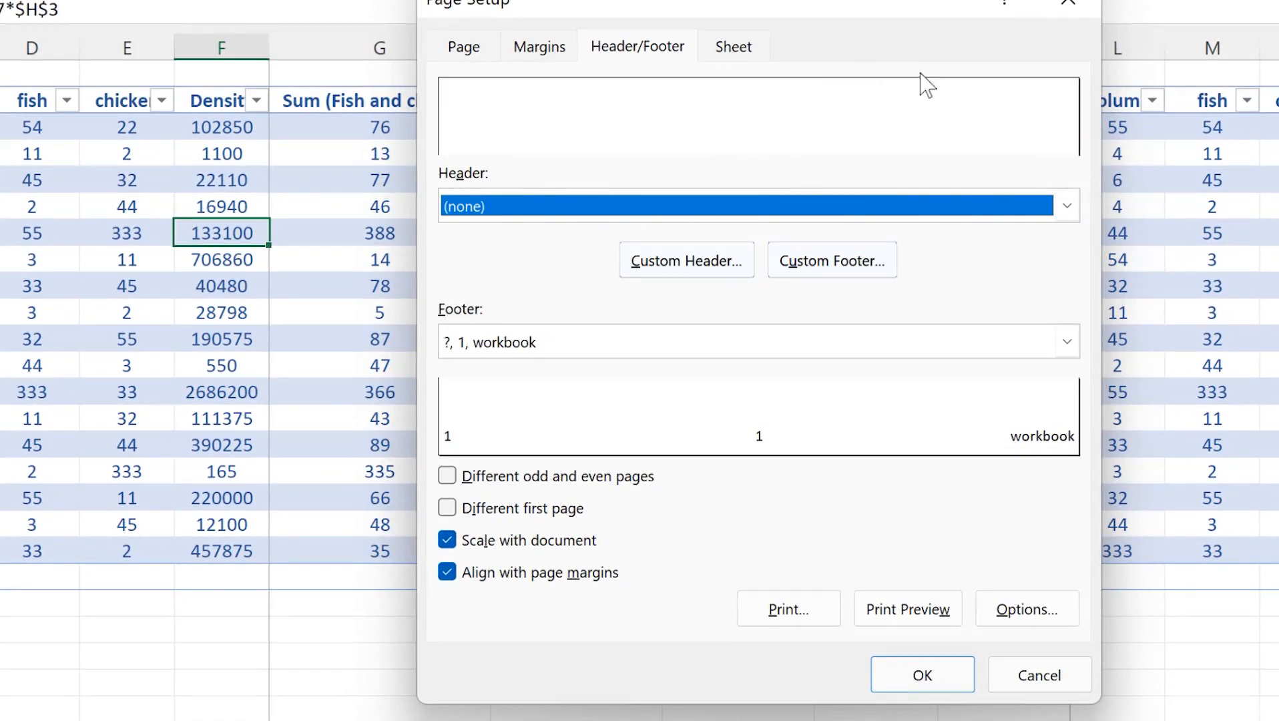
Apply the preset header "Page 1 of ?" to the sheet.
left_click(1066, 205)
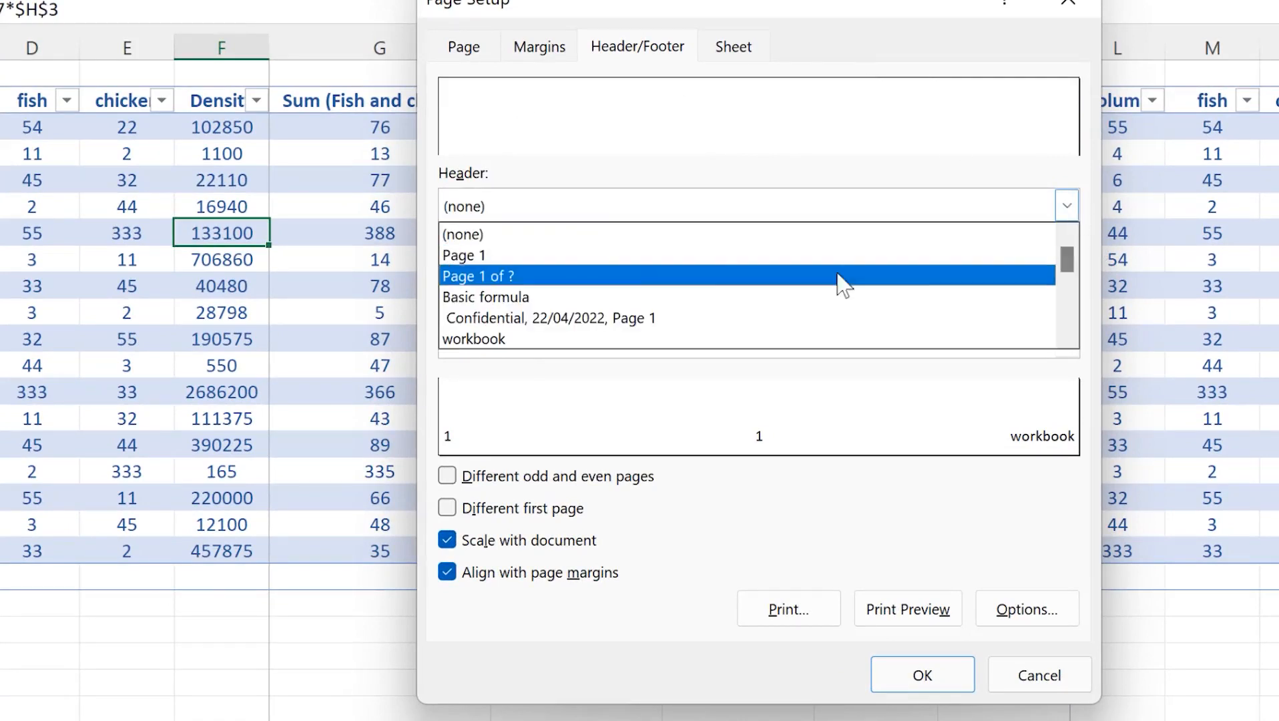
left_click(742, 279)
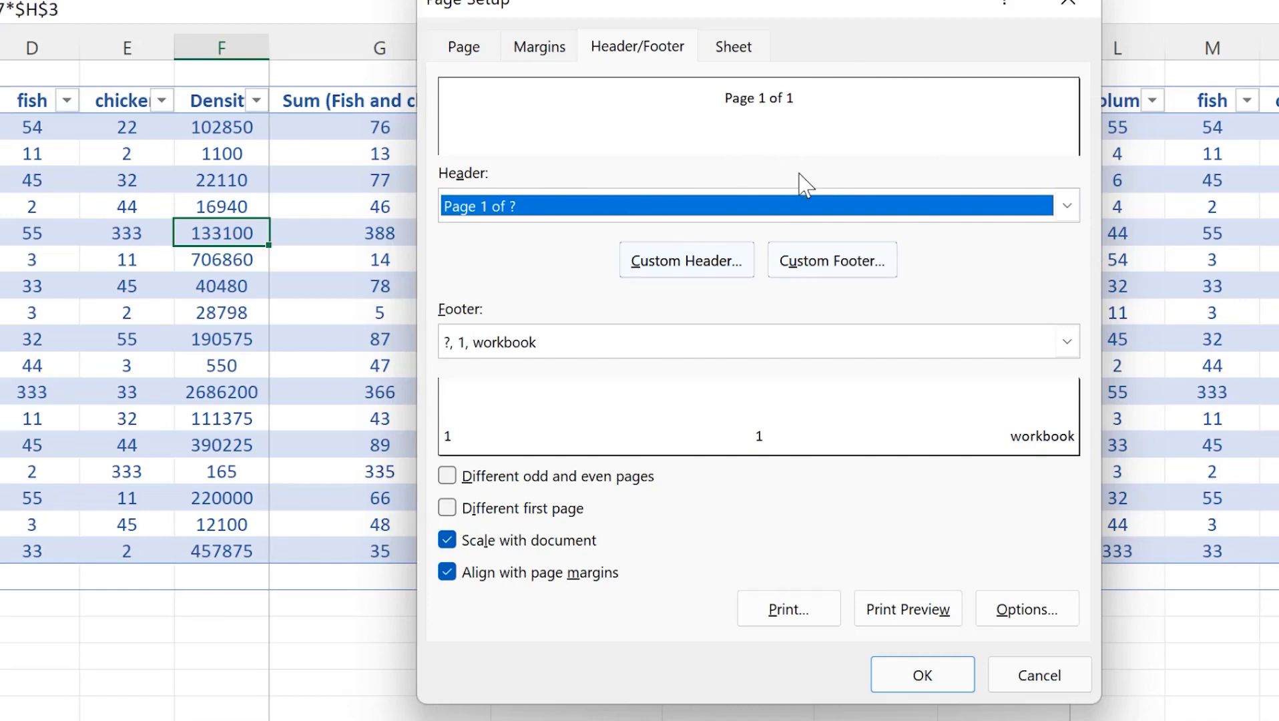
left_click(813, 207)
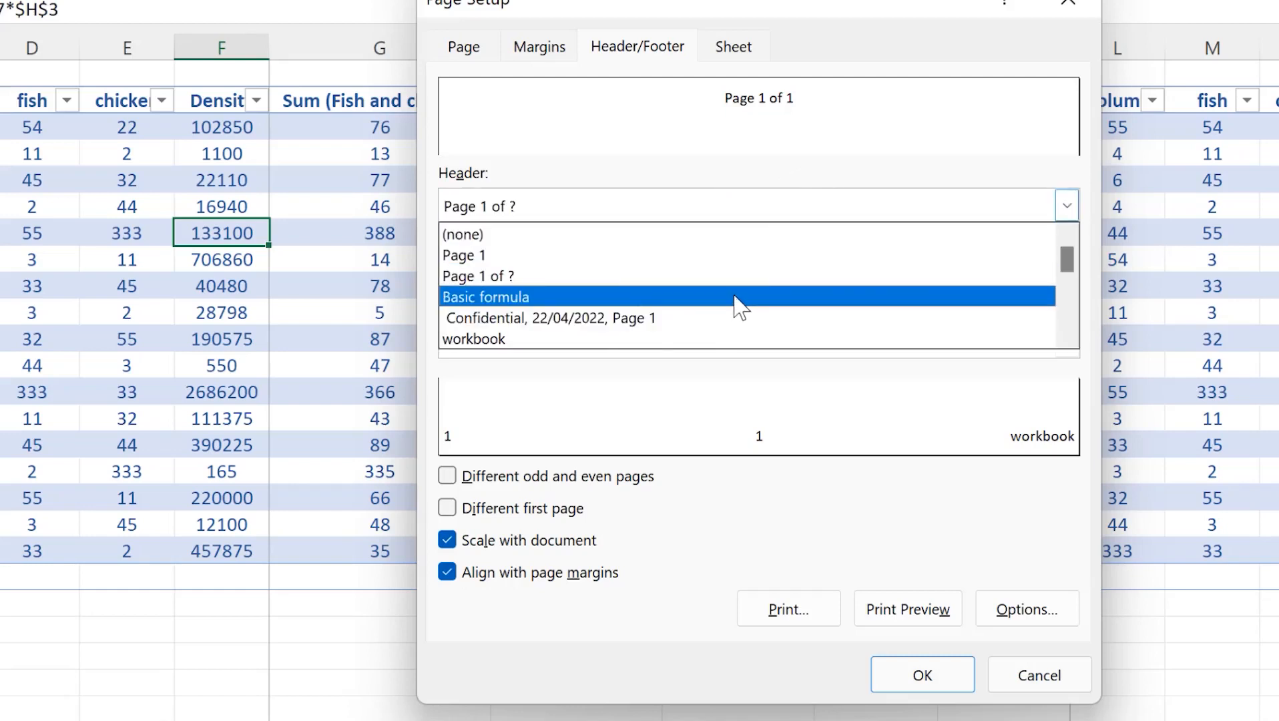
left_click(776, 142)
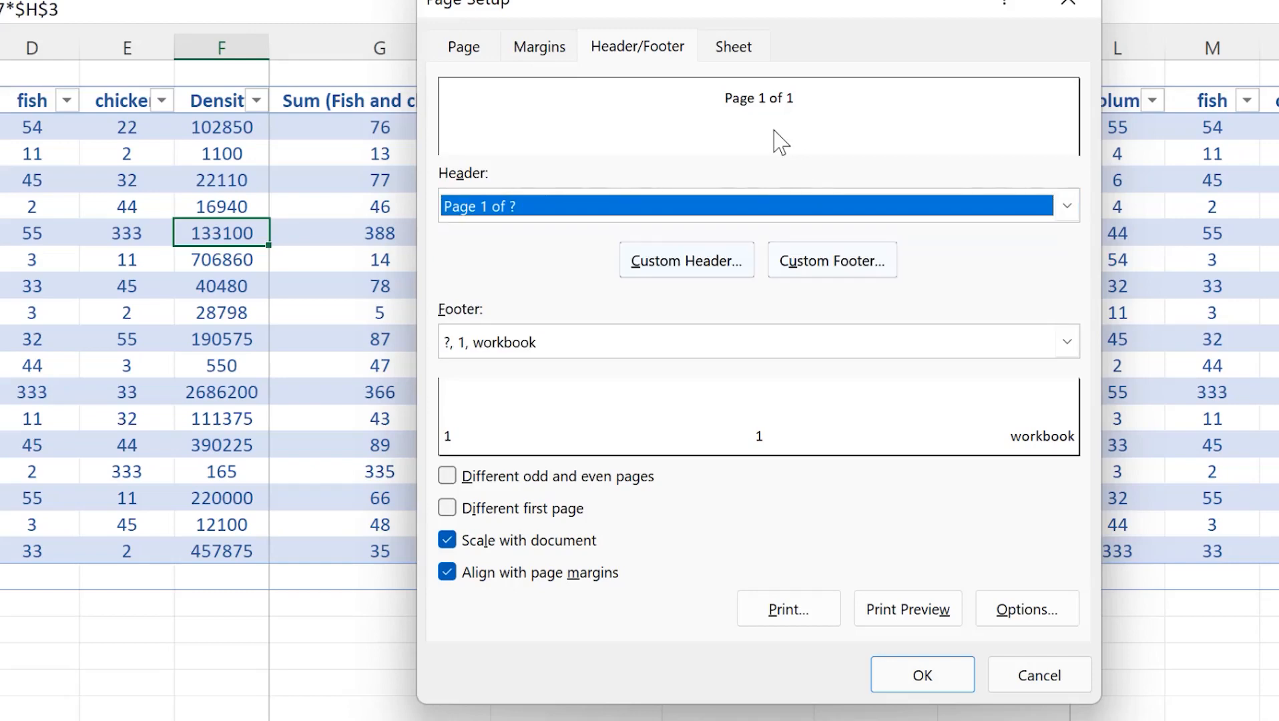
Customize the header by inserting the total number of pages, &[Pages], in its left section.
left_click(700, 271)
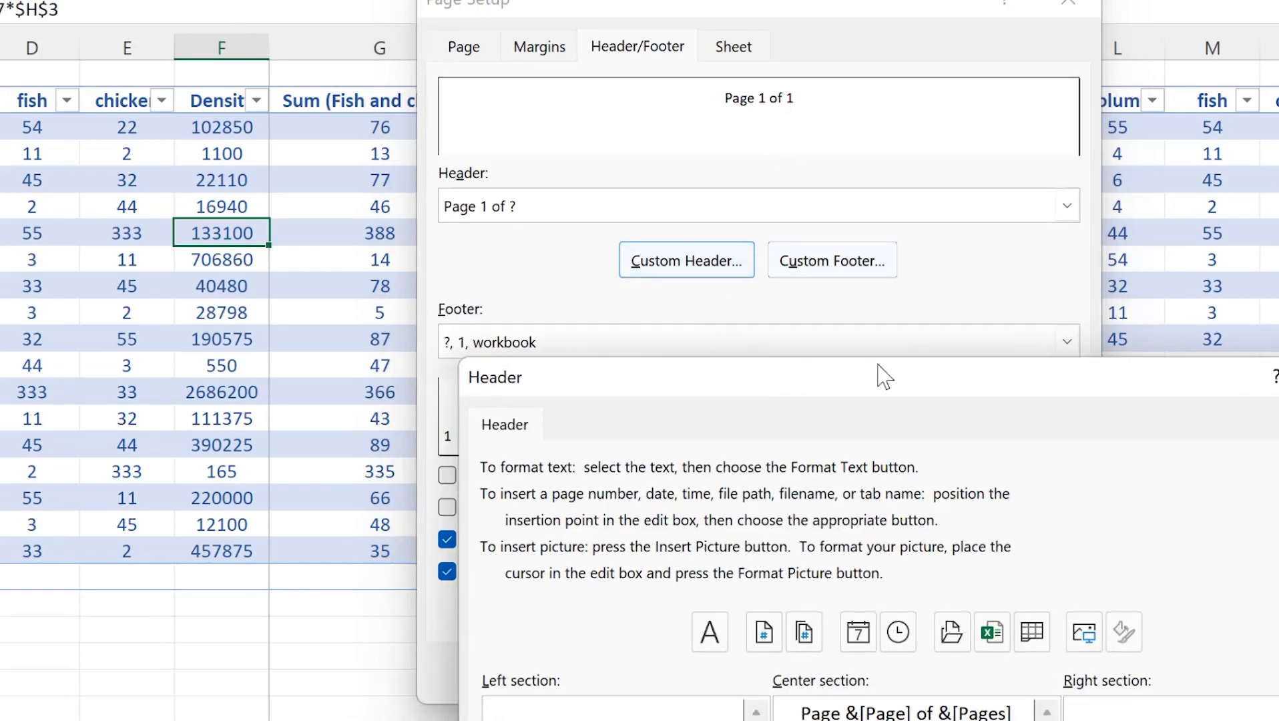
left_click_drag(795, 329, 248, 2)
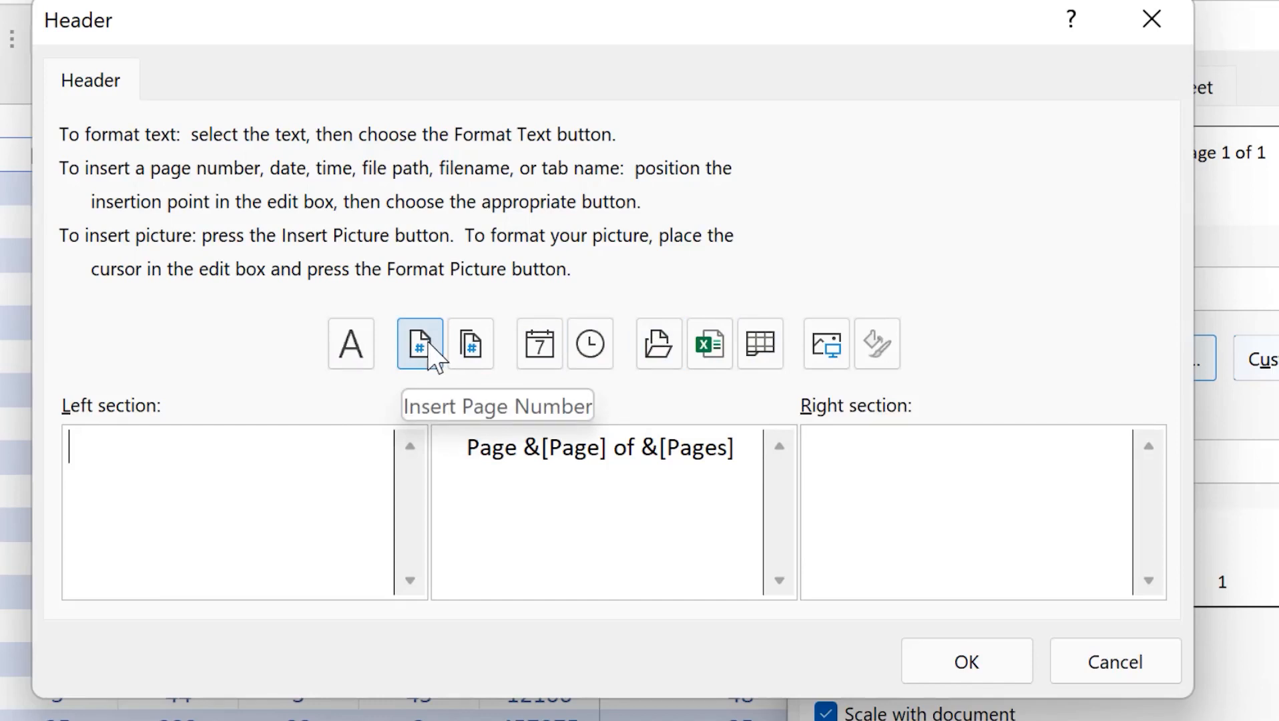
left_click(476, 343)
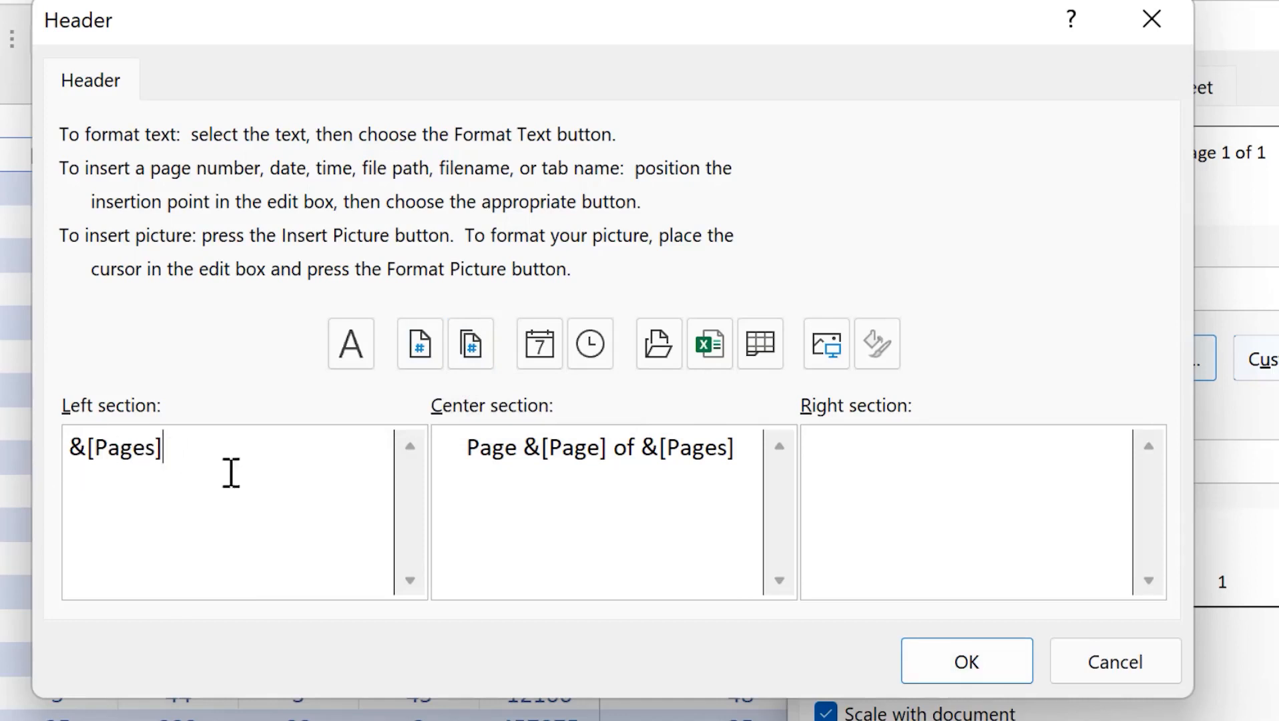
Replace the text in the header's center section with the page number code &[Page].
left_click(743, 451)
left_click_drag(743, 451, 429, 448)
key("Delete")
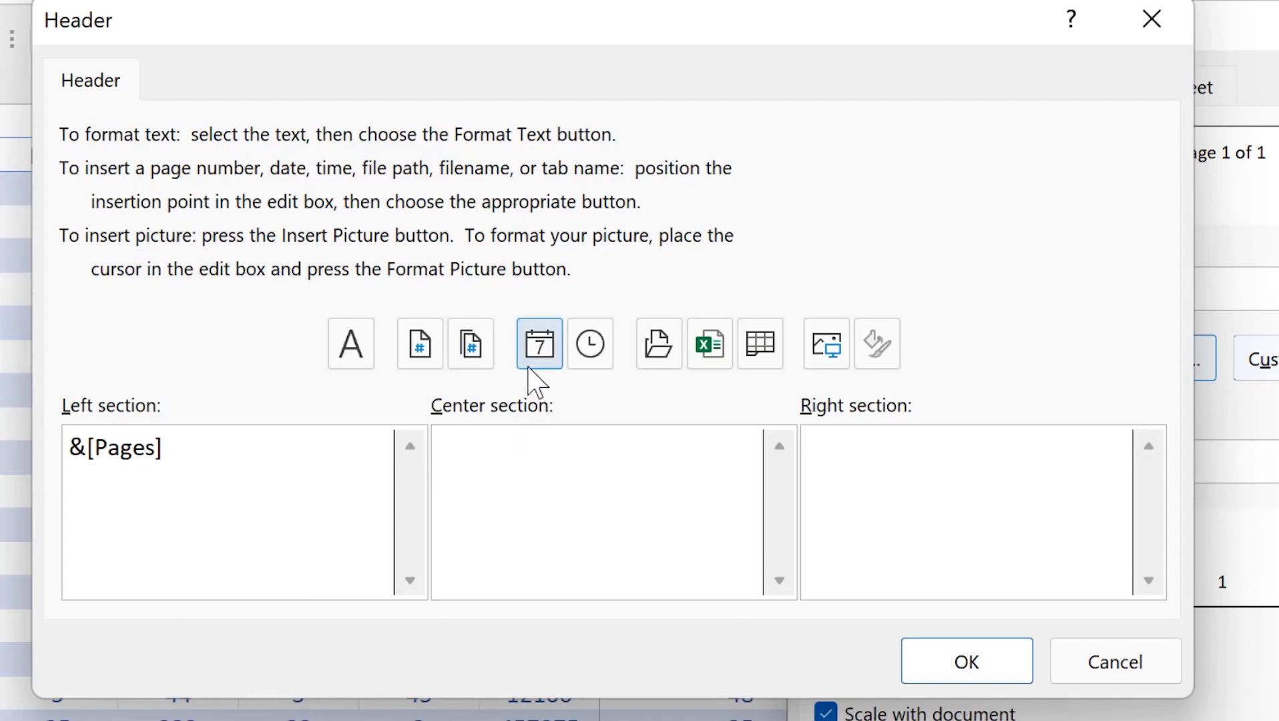
left_click(420, 361)
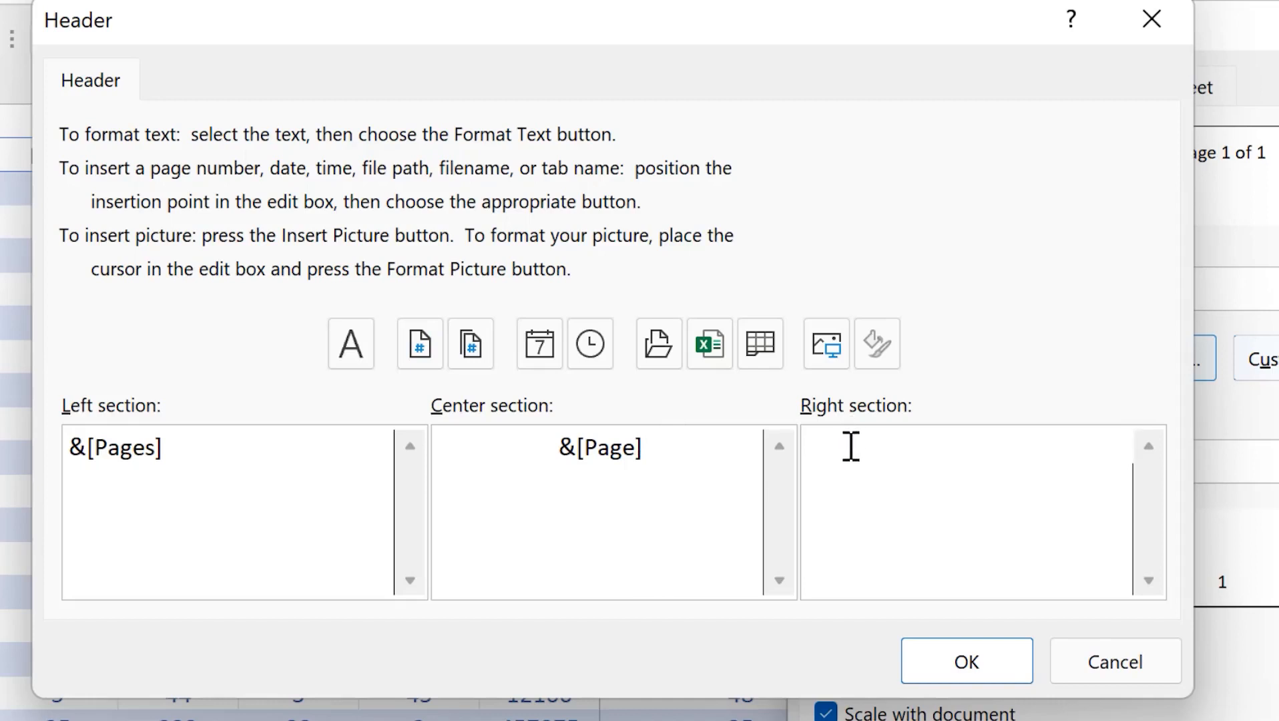
Insert the date code &[Date] in the header's right section and accept the custom header.
left_click(551, 344)
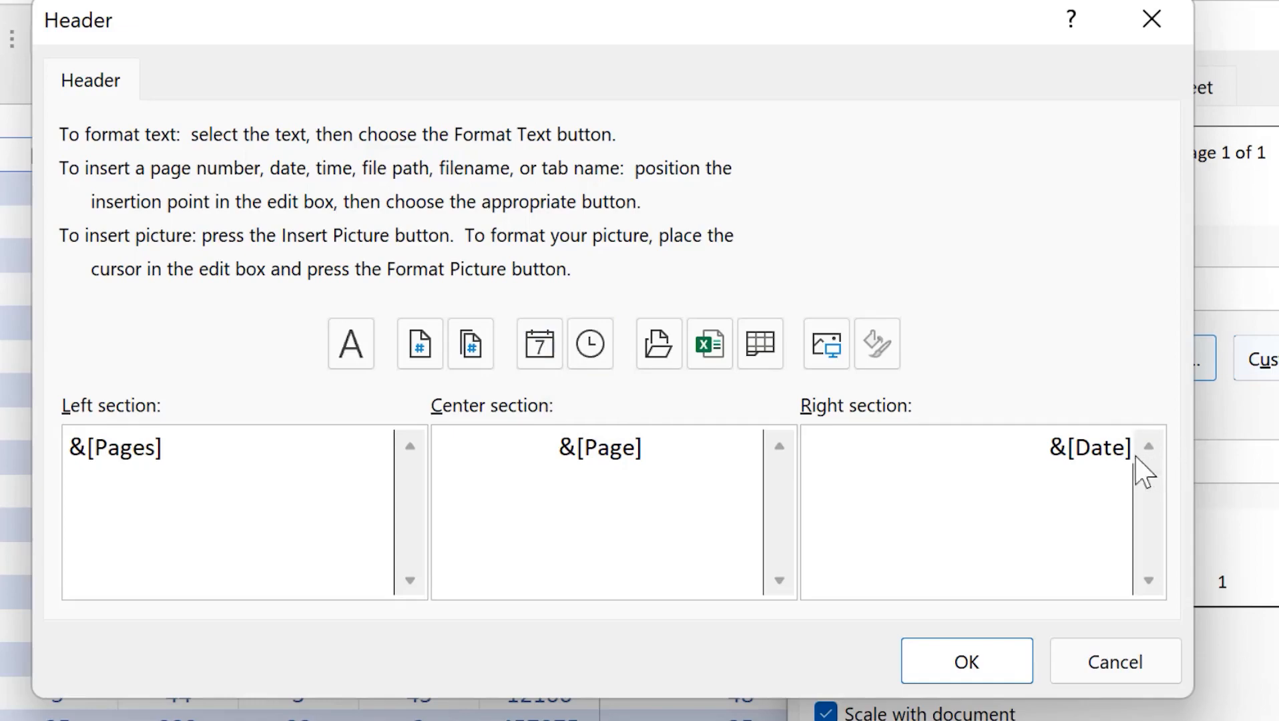
left_click(988, 665)
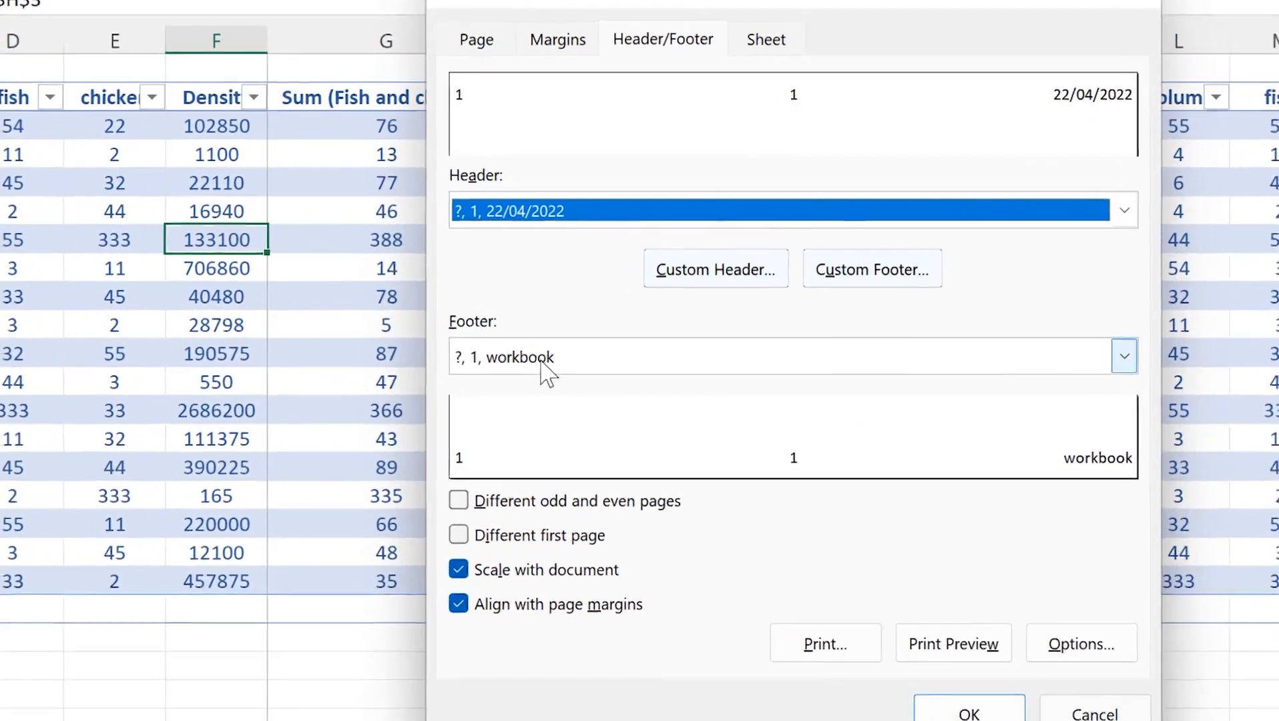
Apply the preset footer "Page 1 of ?" to the sheet.
left_click(1124, 360)
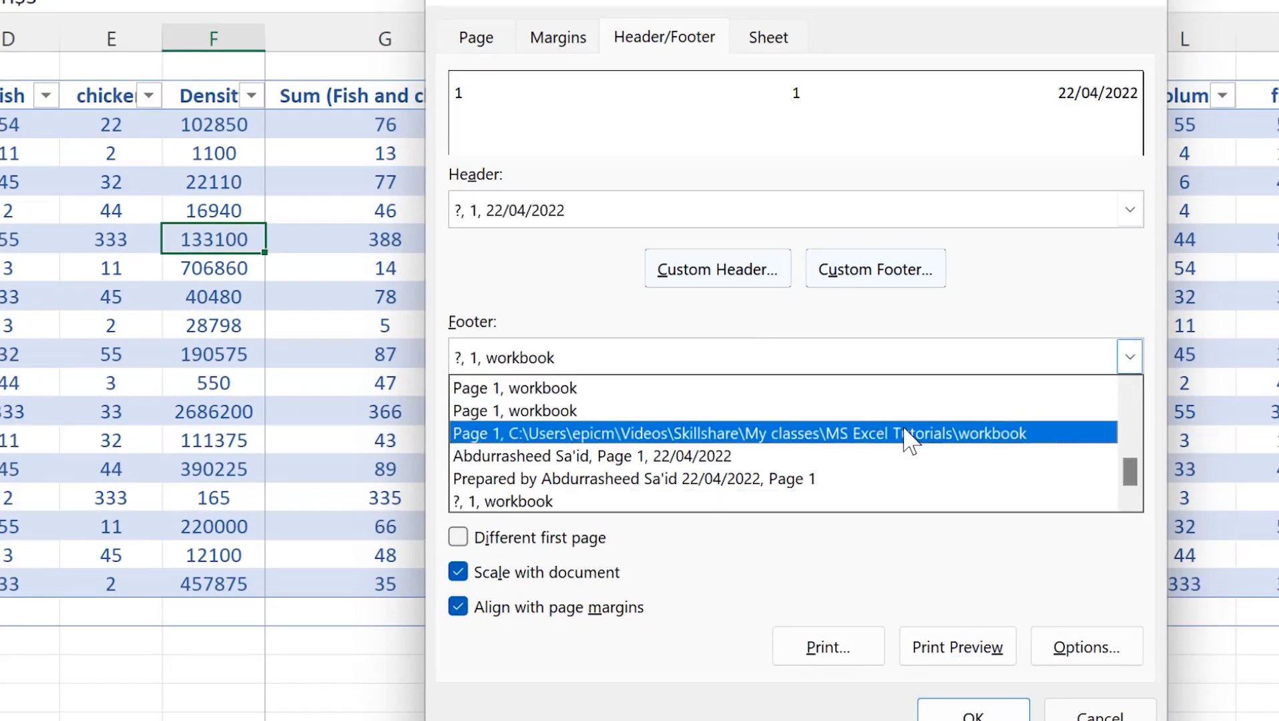
left_click_drag(1131, 460, 1133, 421)
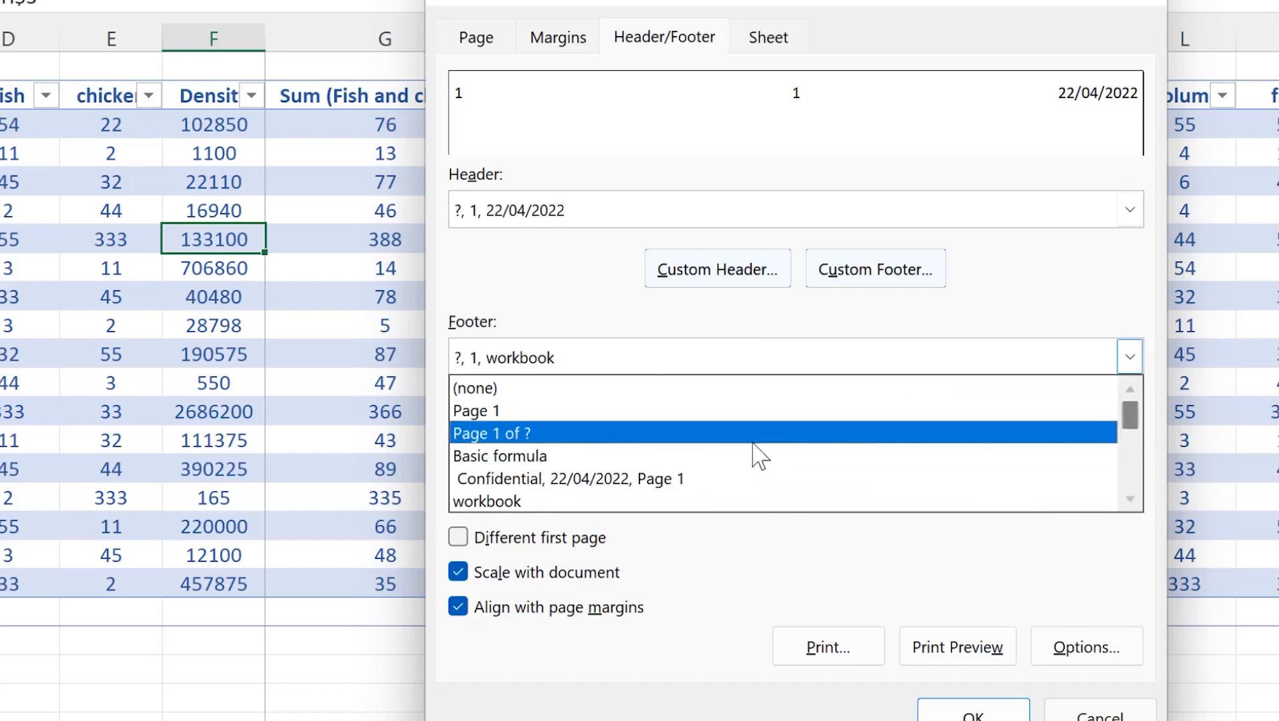
left_click(733, 433)
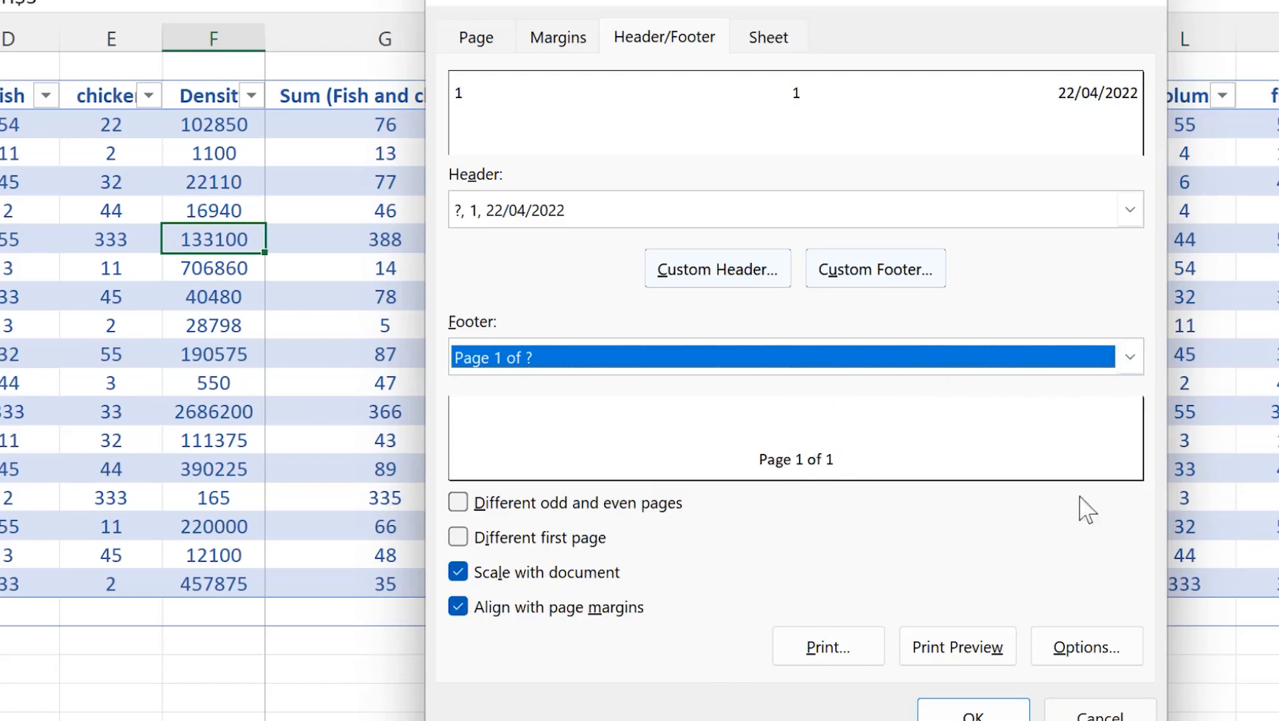
Open the custom footer for editing and clear all the text from its center section.
left_click(895, 276)
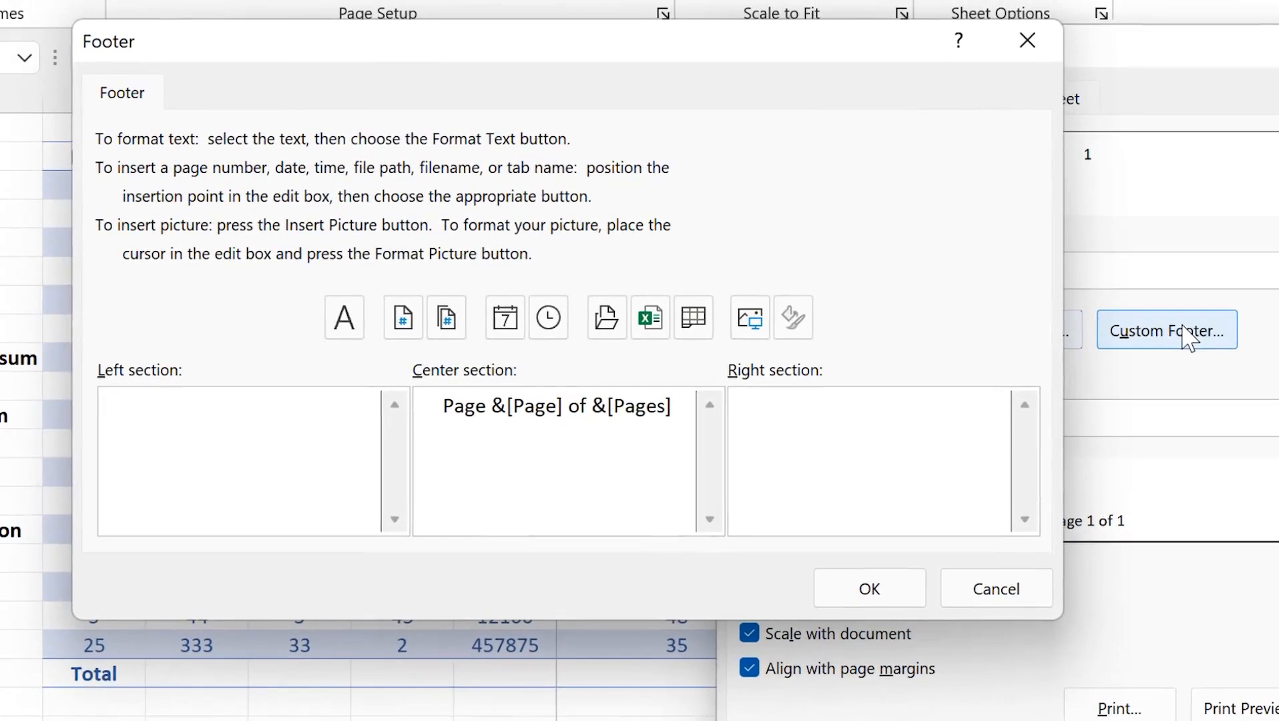
left_click(82, 452)
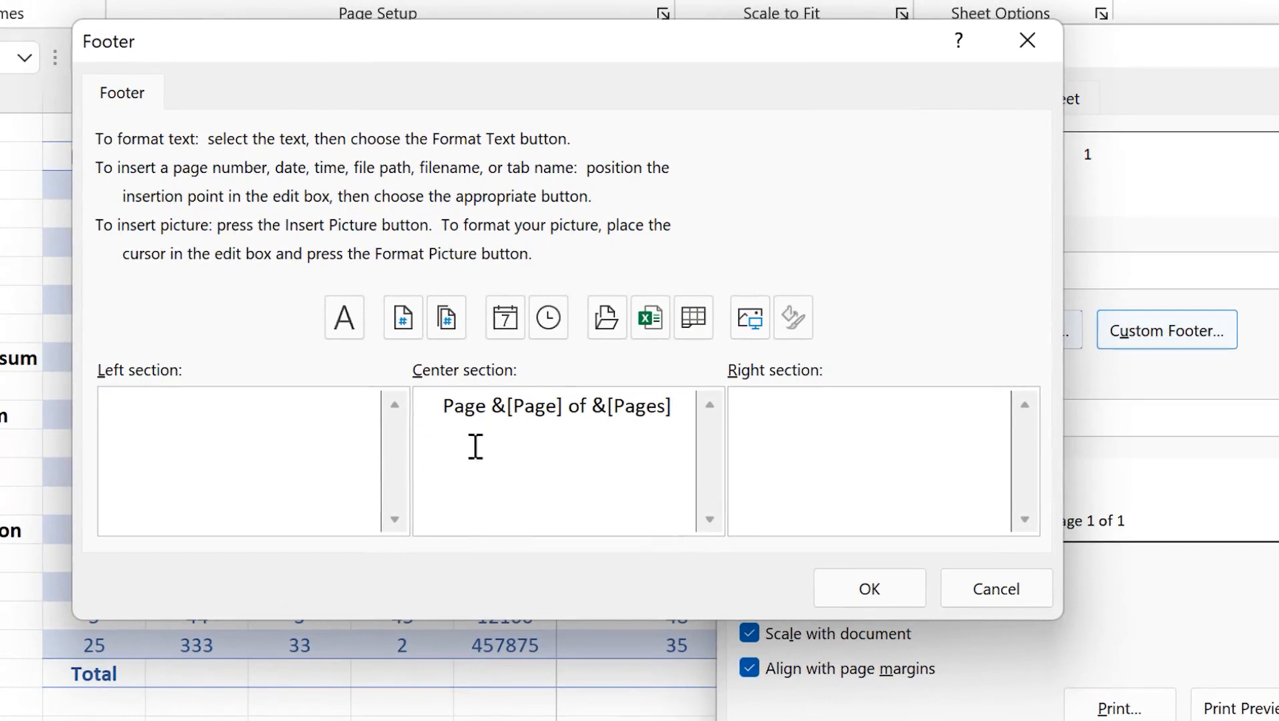
left_click_drag(670, 407, 410, 416)
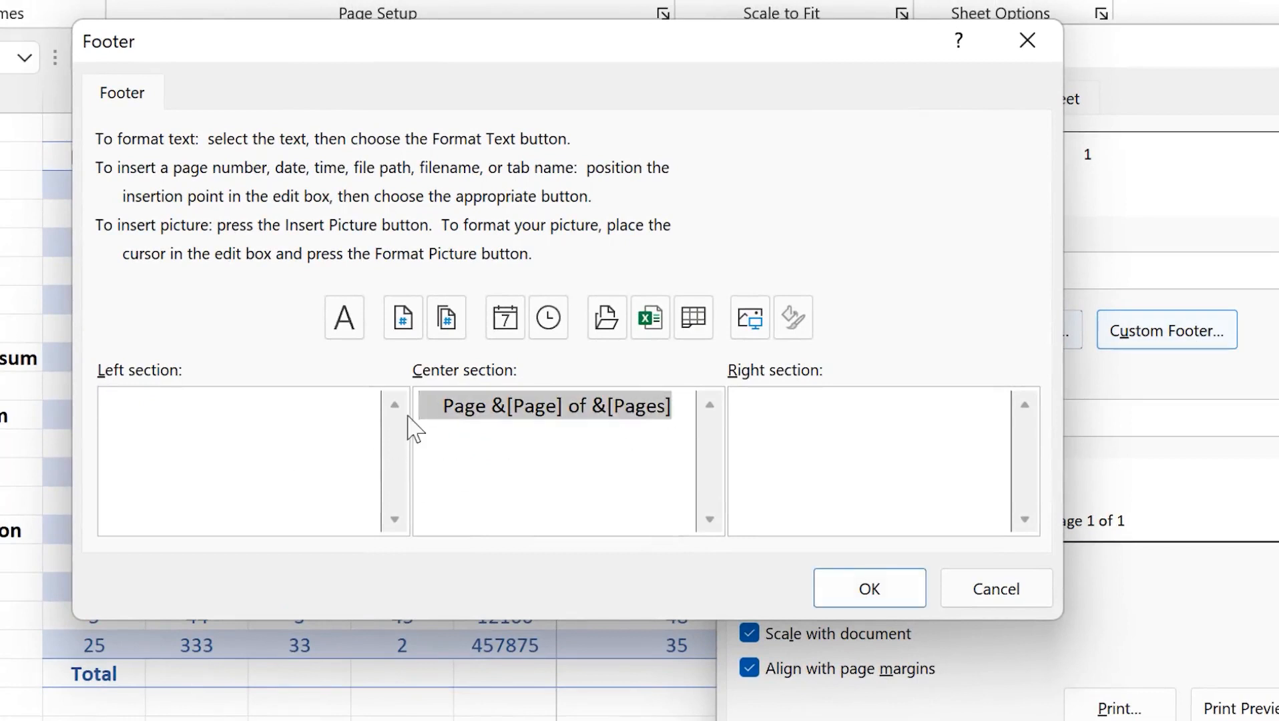
key("Delete")
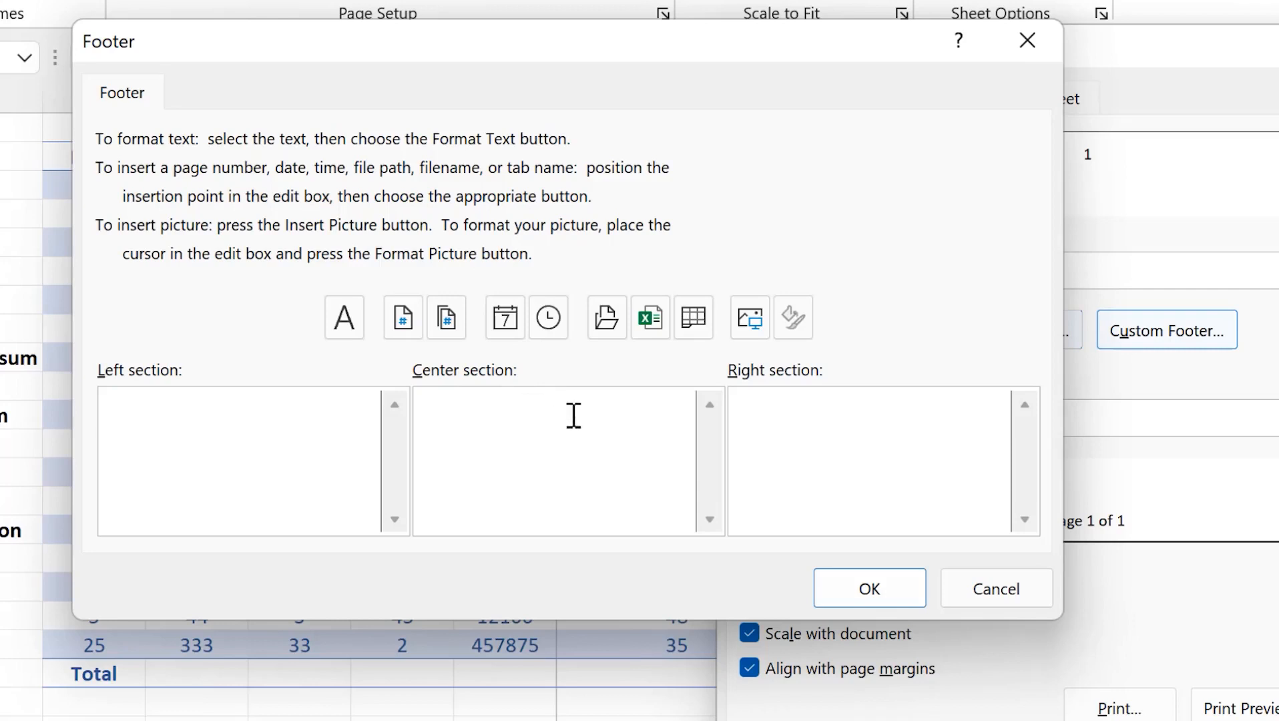
Insert the time code &[Time] in the footer's right section and accept the custom footer.
left_click(838, 412)
left_click(546, 319)
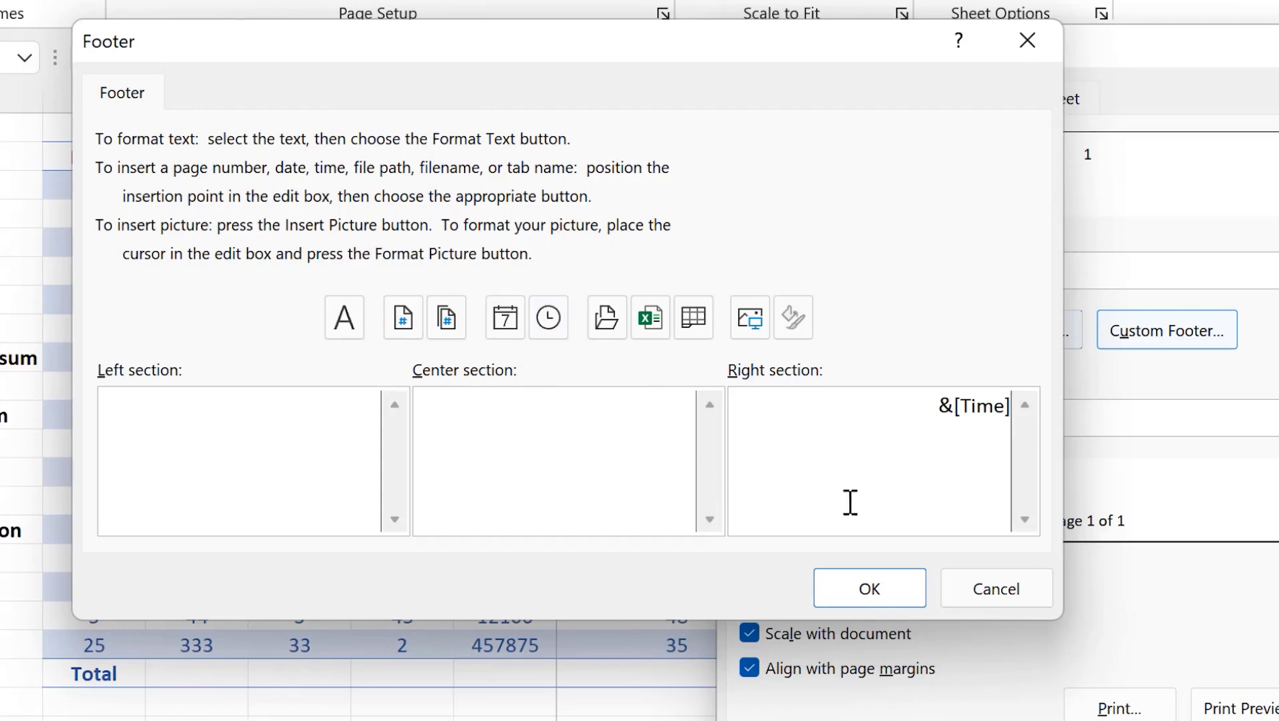
left_click(908, 601)
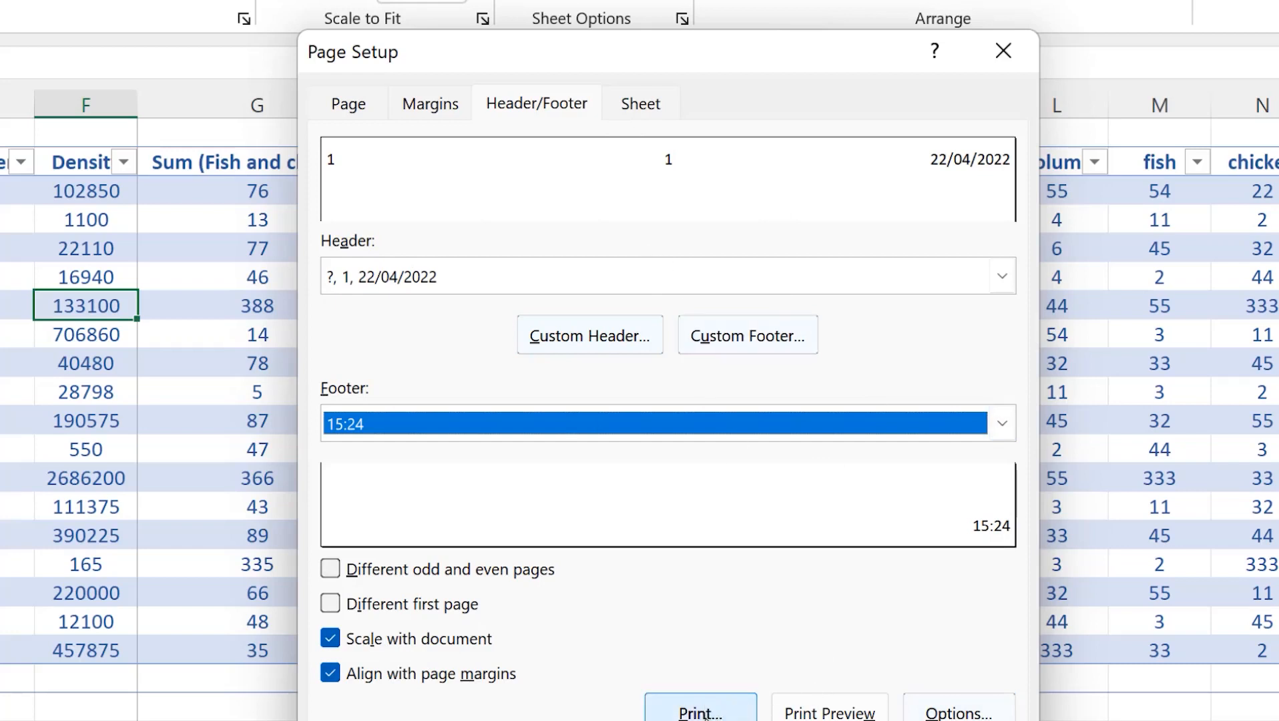
Preview the printout through its last page to check the header and footer, and return to the worksheet.
left_click(821, 713)
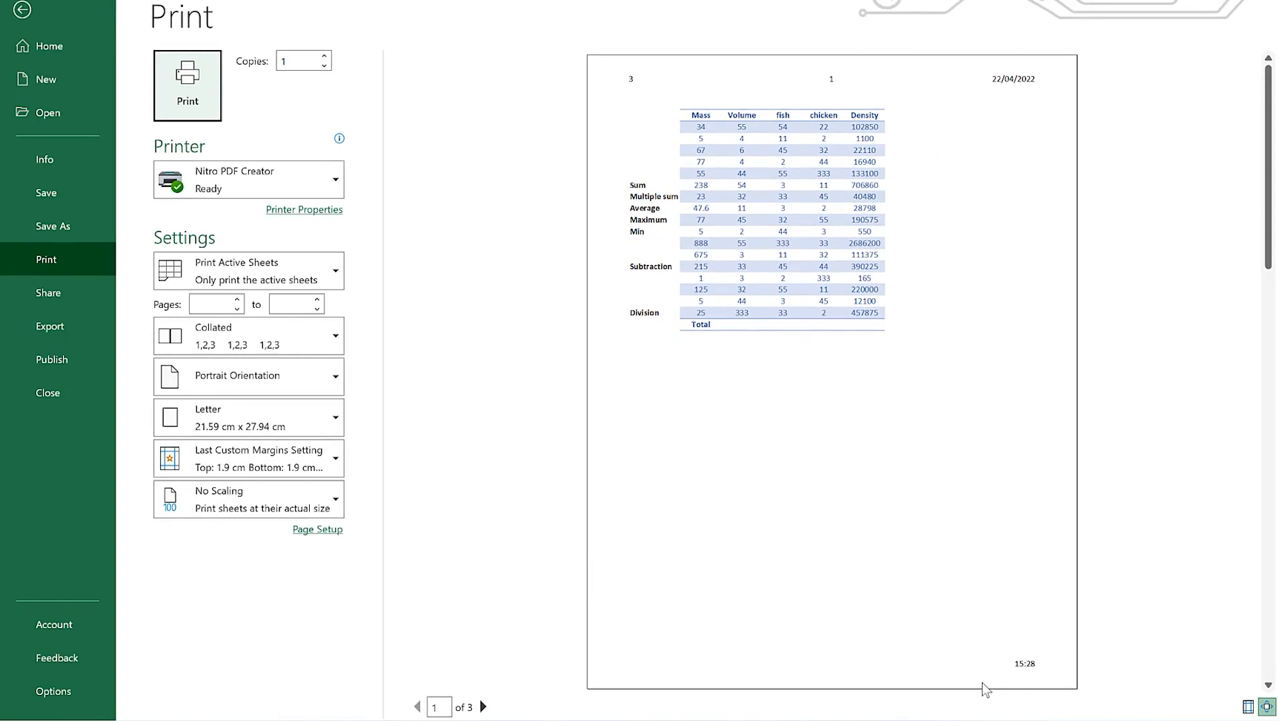
left_click(483, 707)
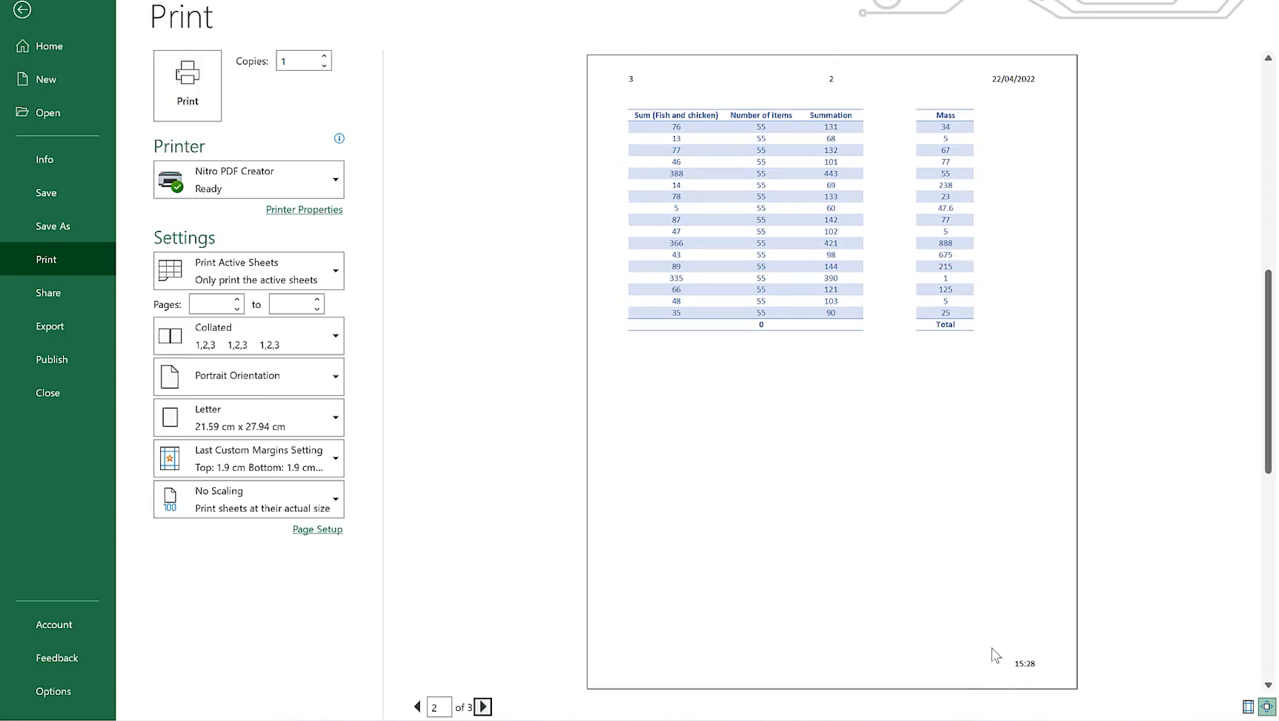
left_click(483, 707)
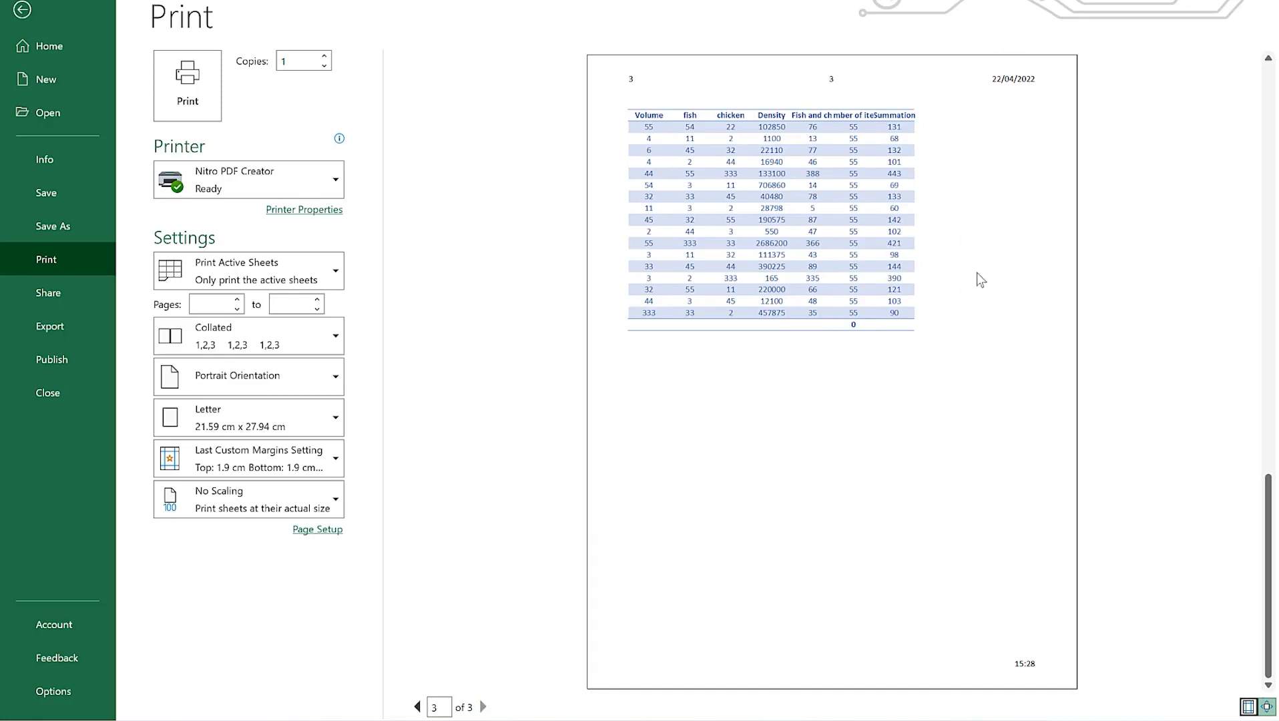
left_click(22, 10)
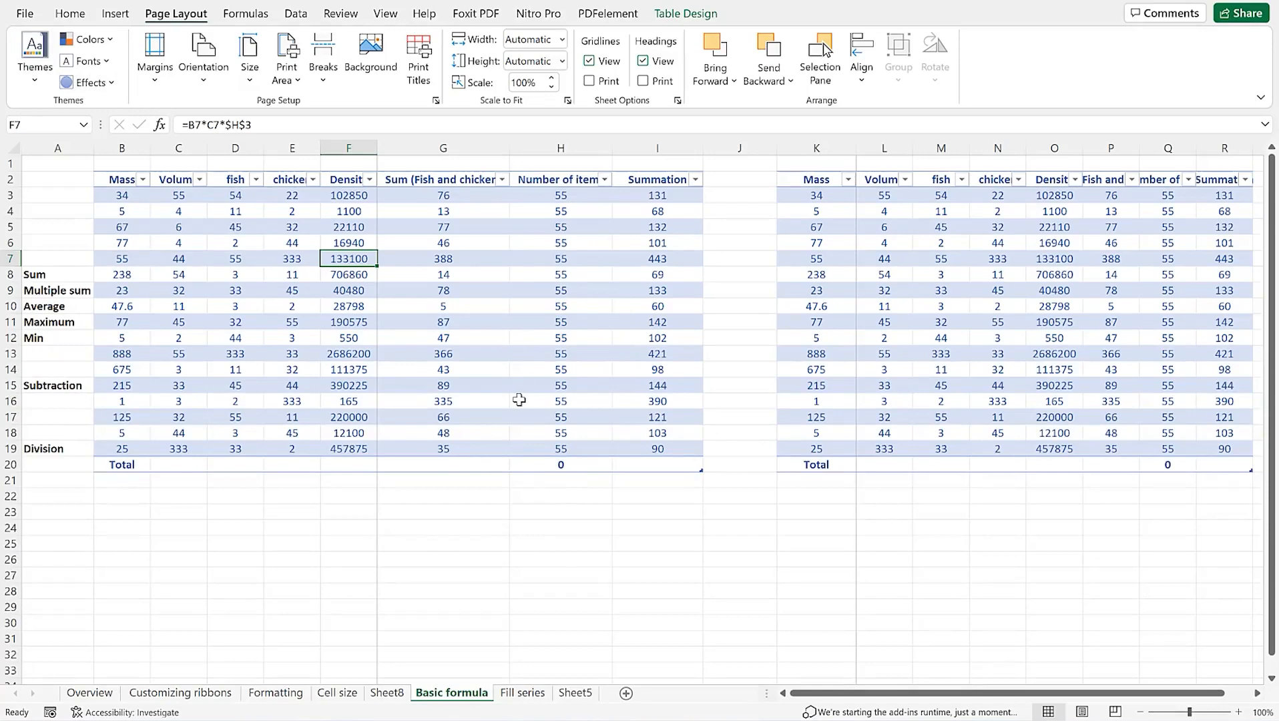
Switch the Basic formula sheet to Page Layout view and look over its pages.
left_click(511, 320)
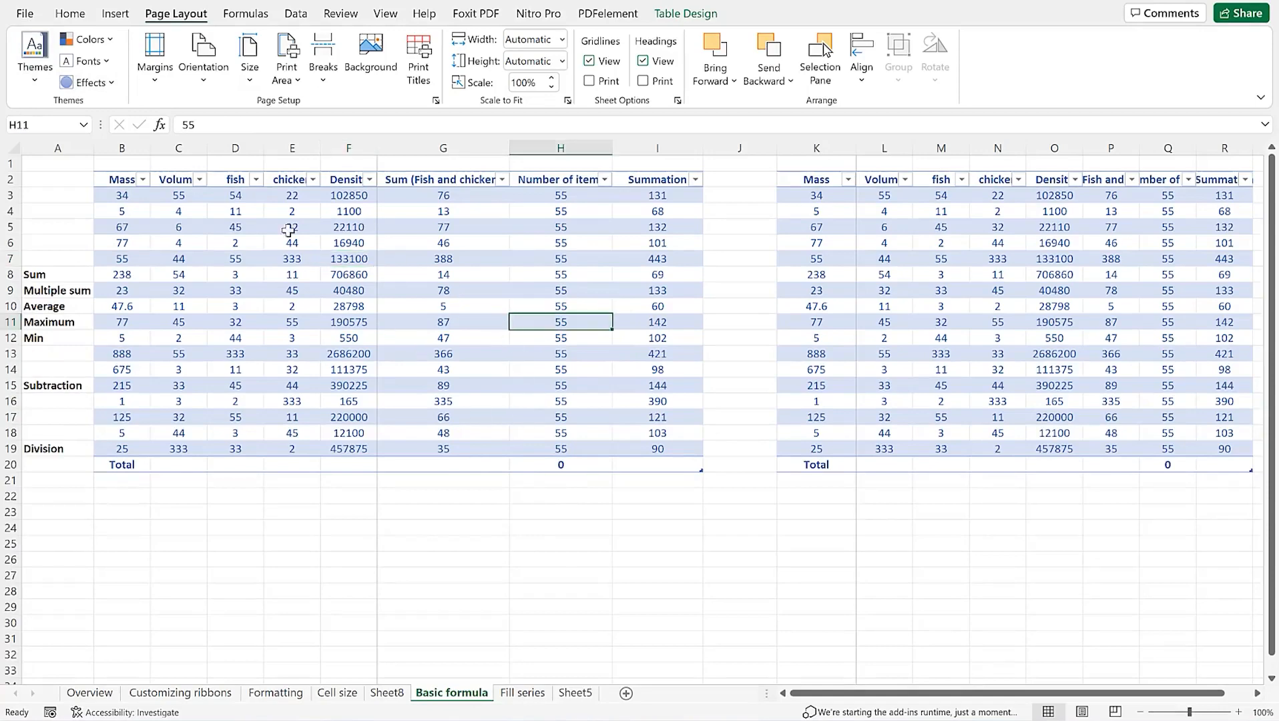
left_click(71, 14)
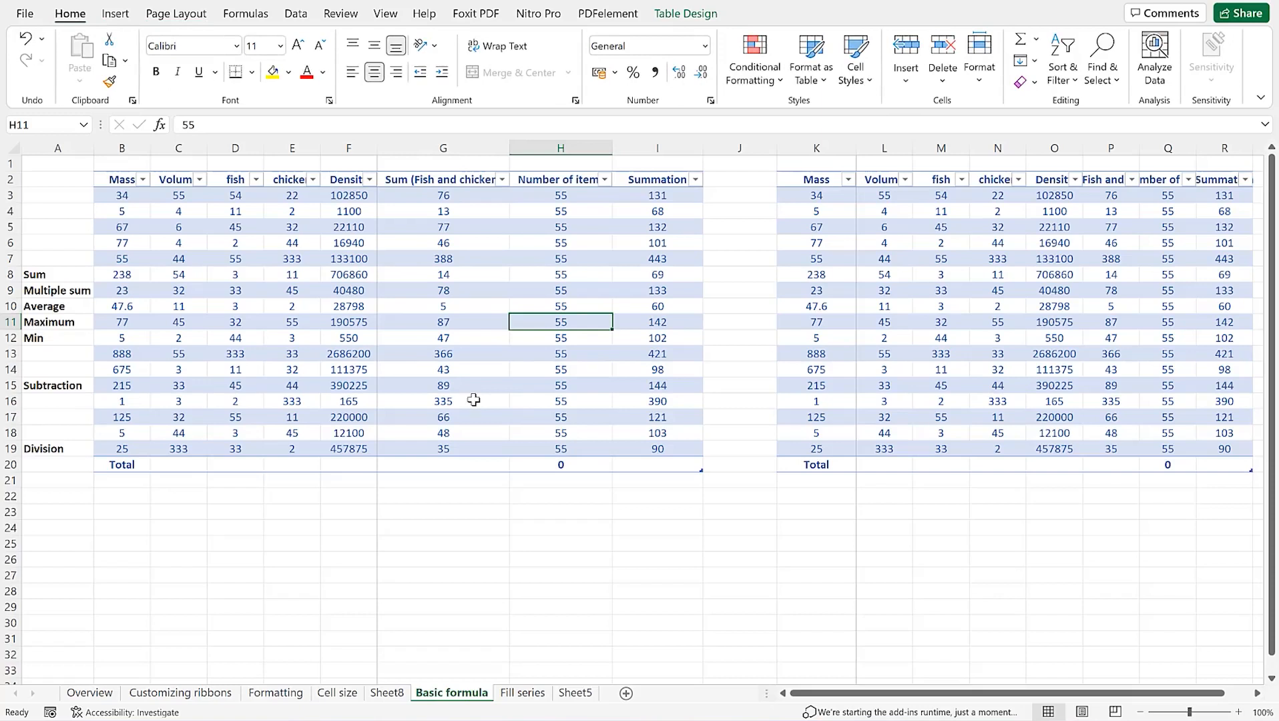
left_click(492, 256)
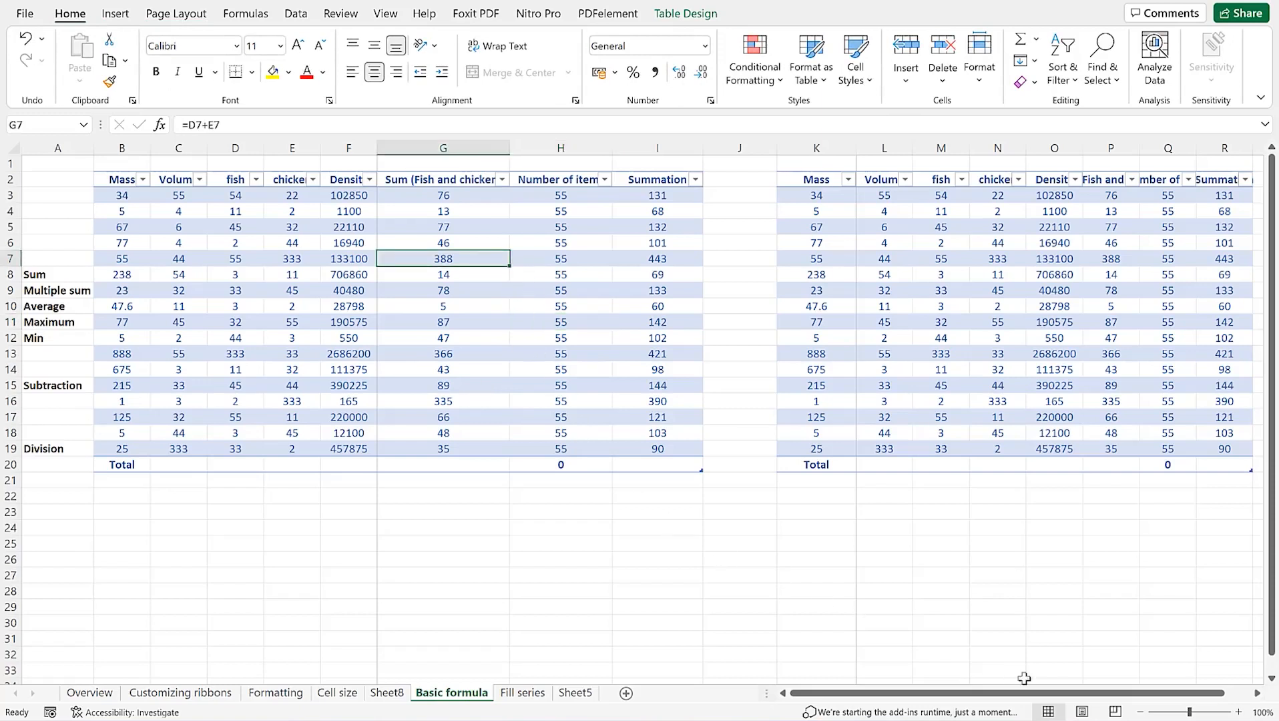
left_click(1082, 712)
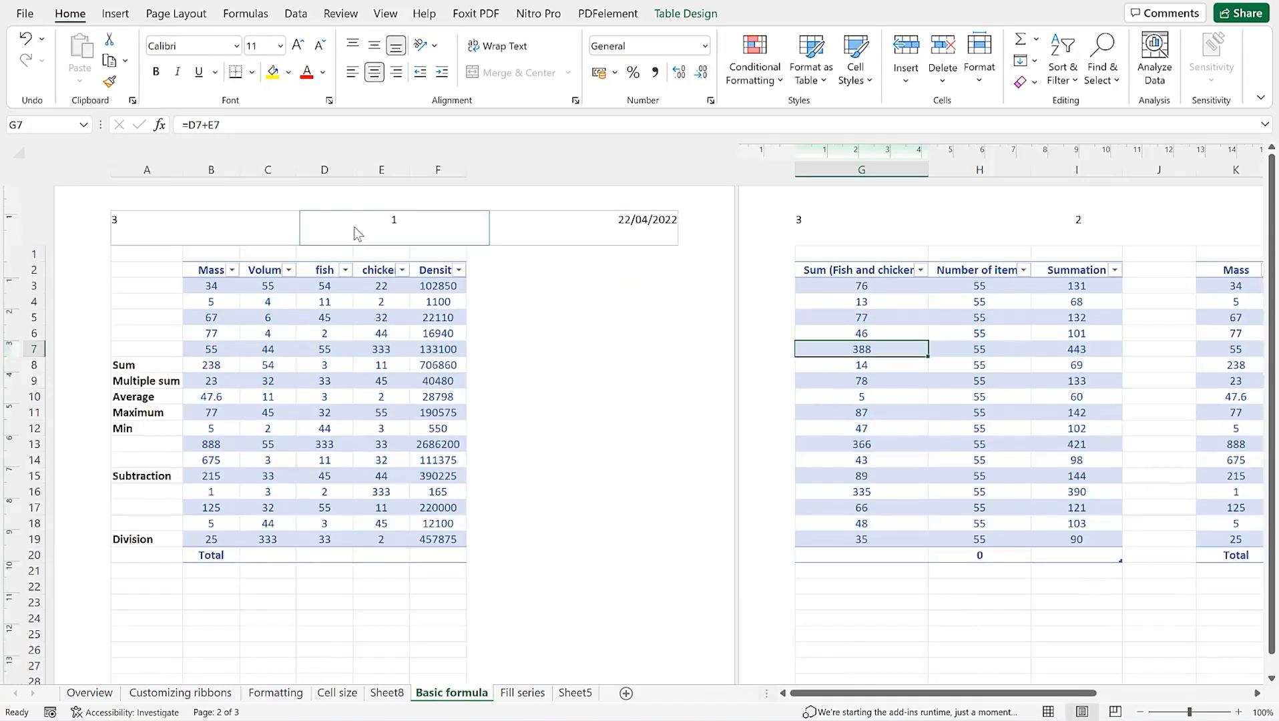
scroll(756, 531, "down", 3)
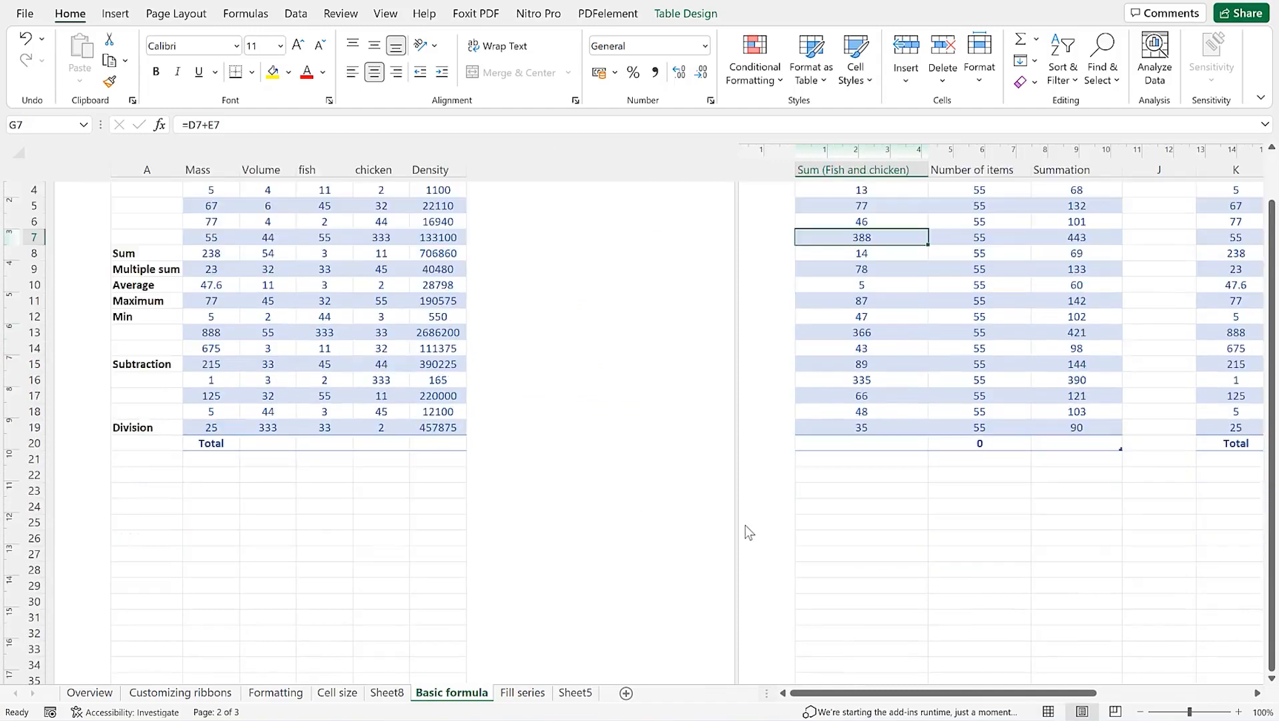
scroll(721, 515, "down", 2)
left_click_drag(951, 695, 1045, 698)
left_click_drag(1122, 699, 875, 675)
scroll(327, 437, "up", 4)
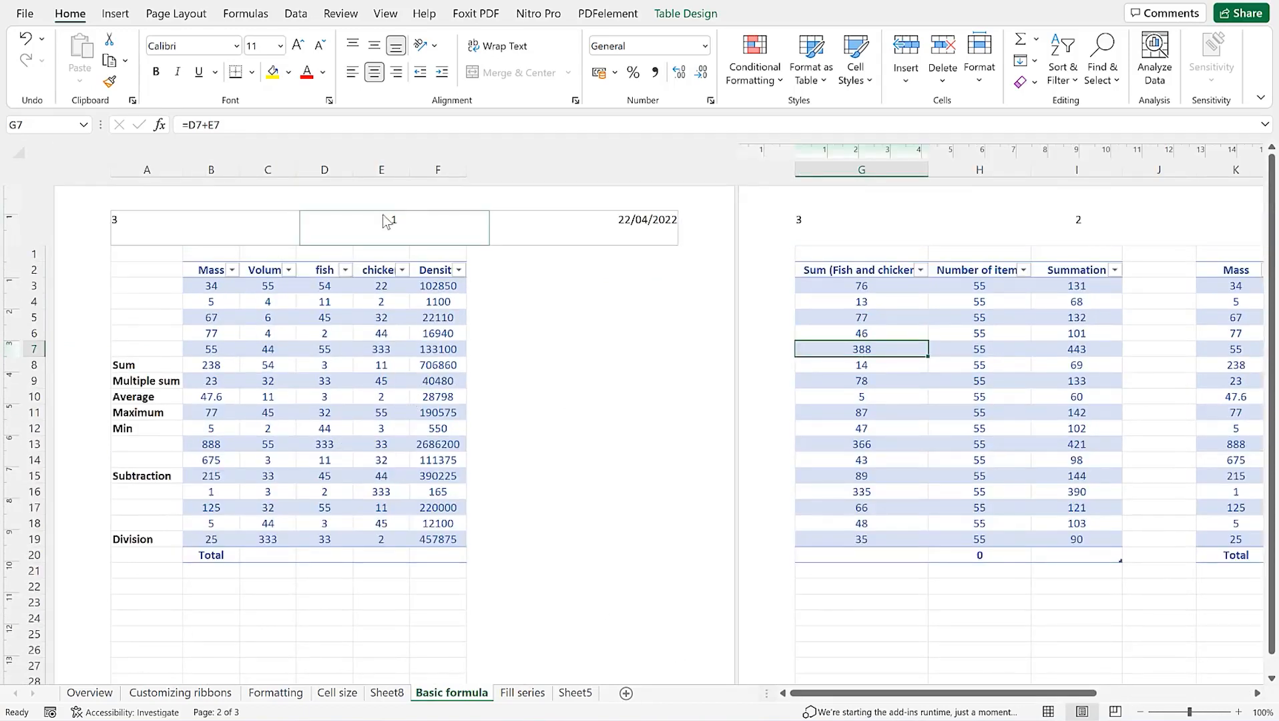
Examine the codes in the left, center and right header sections directly on the first page.
left_click(383, 213)
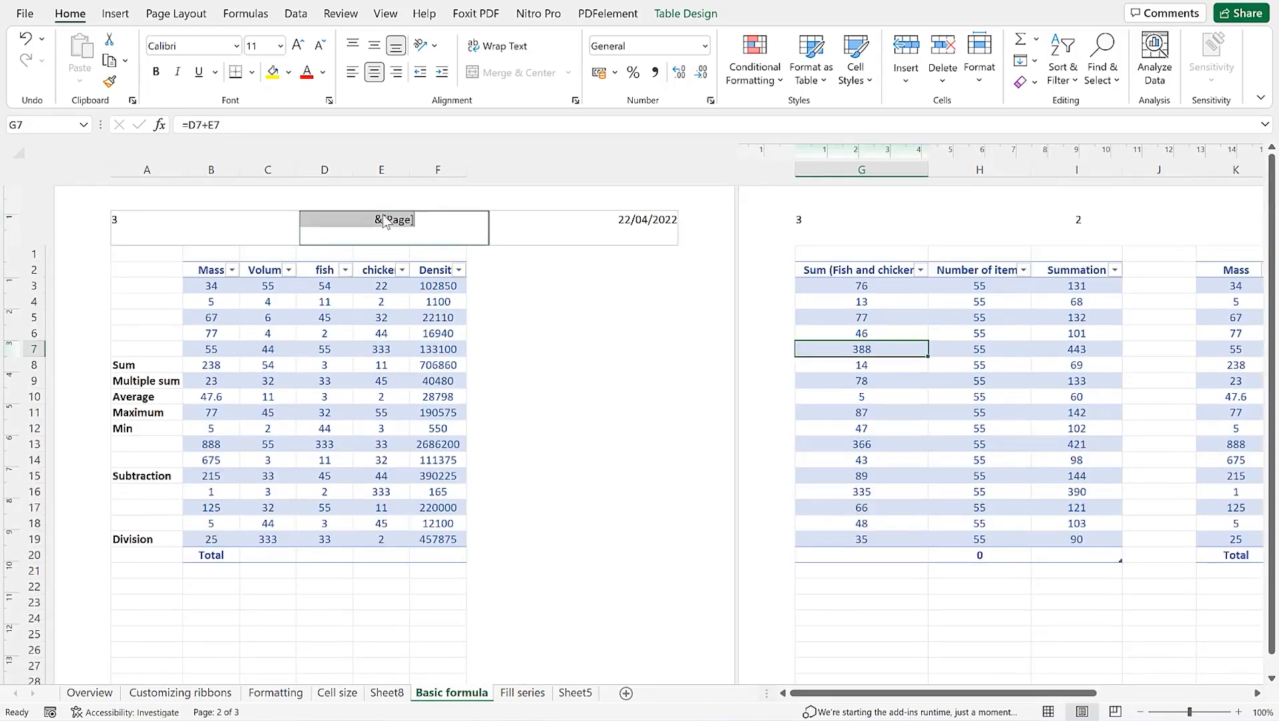
left_click(230, 231)
left_click(230, 231)
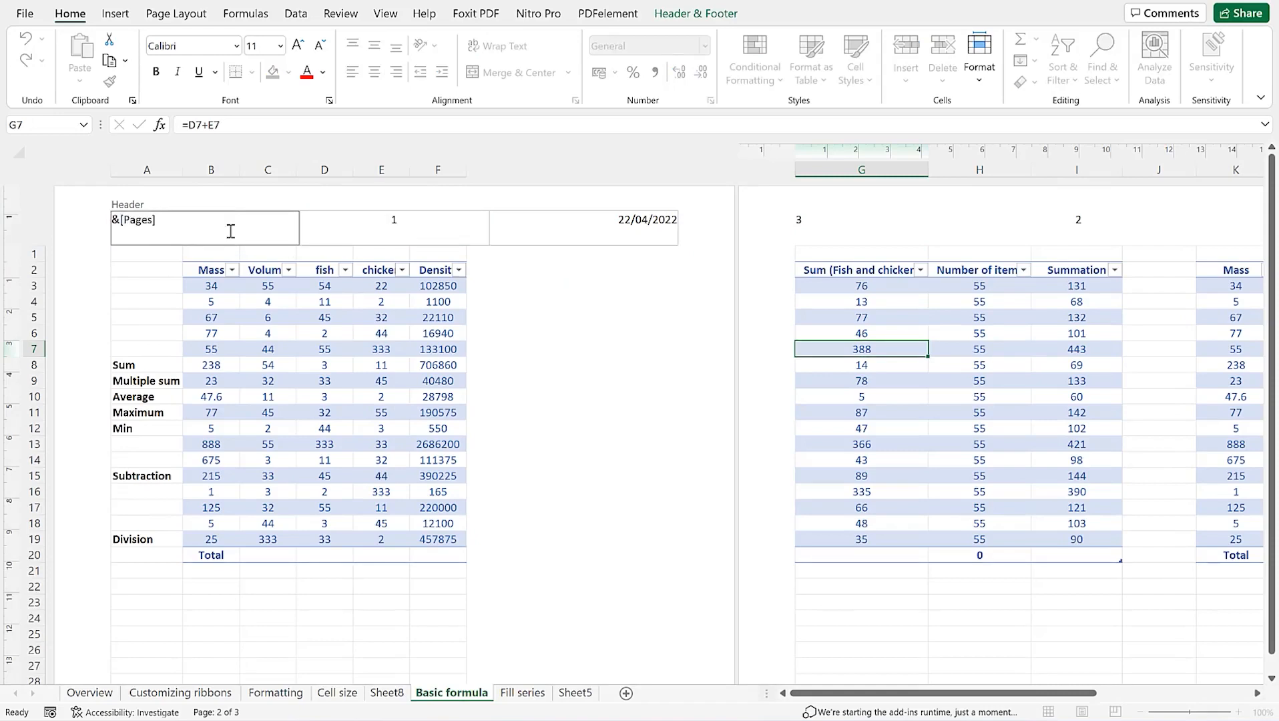
left_click(385, 233)
left_click(543, 222)
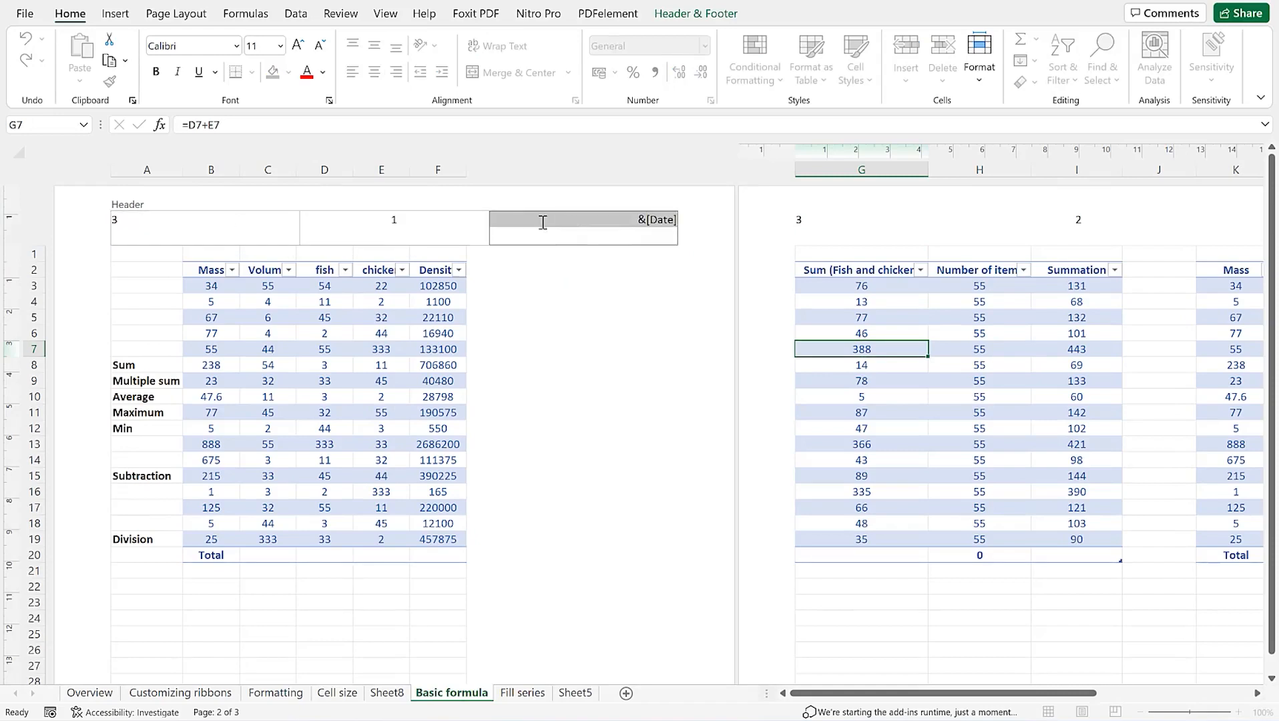
left_click(223, 236)
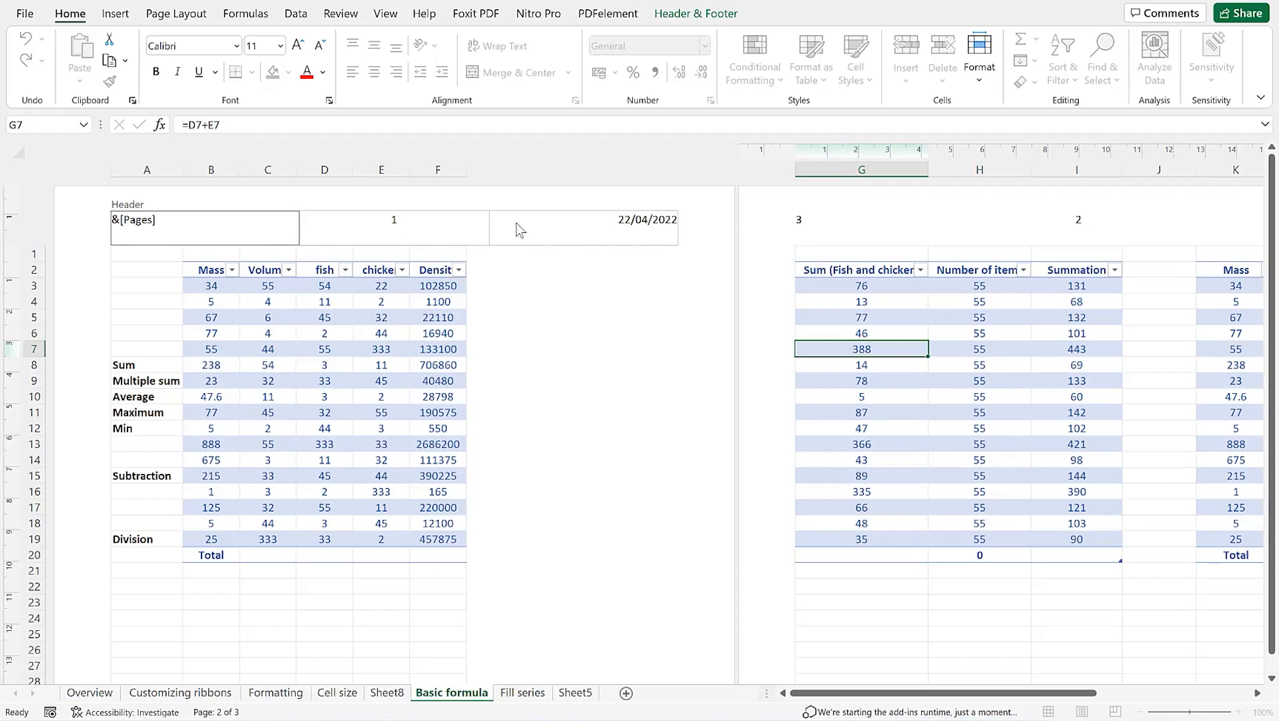
Examine the available preset headers and footers, and the codes in the center and right header sections.
left_click(717, 15)
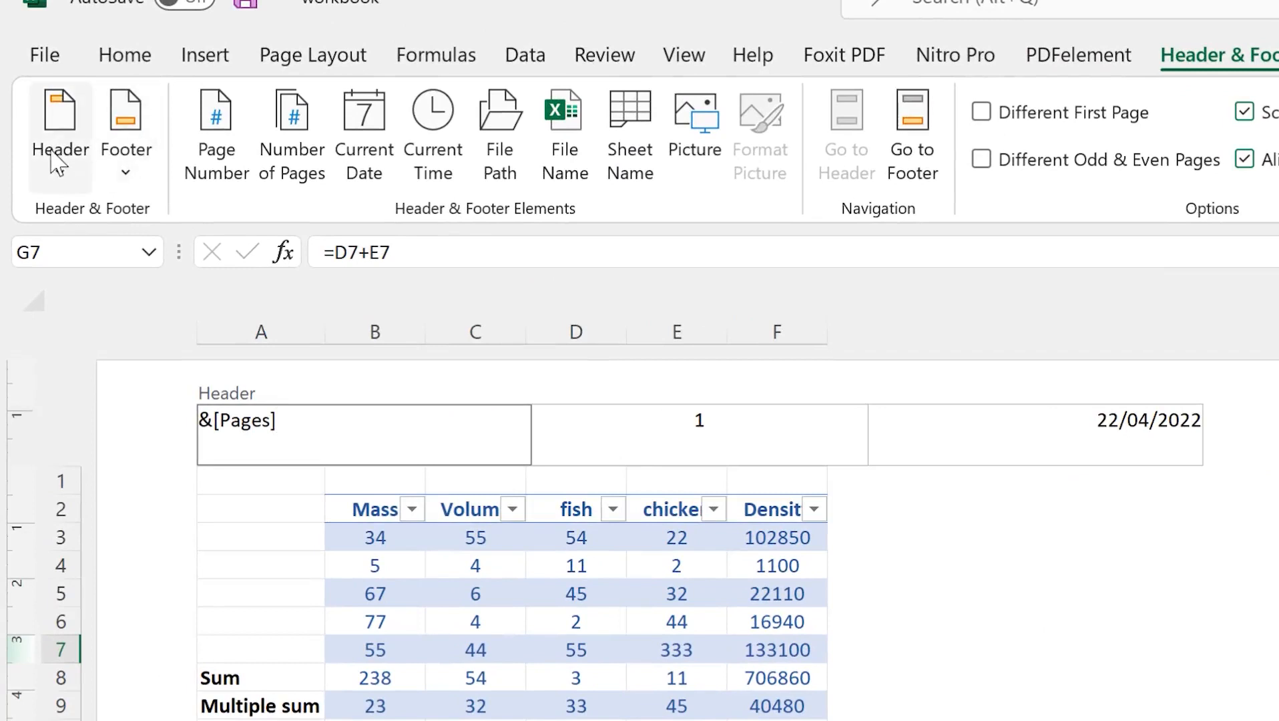
left_click(54, 161)
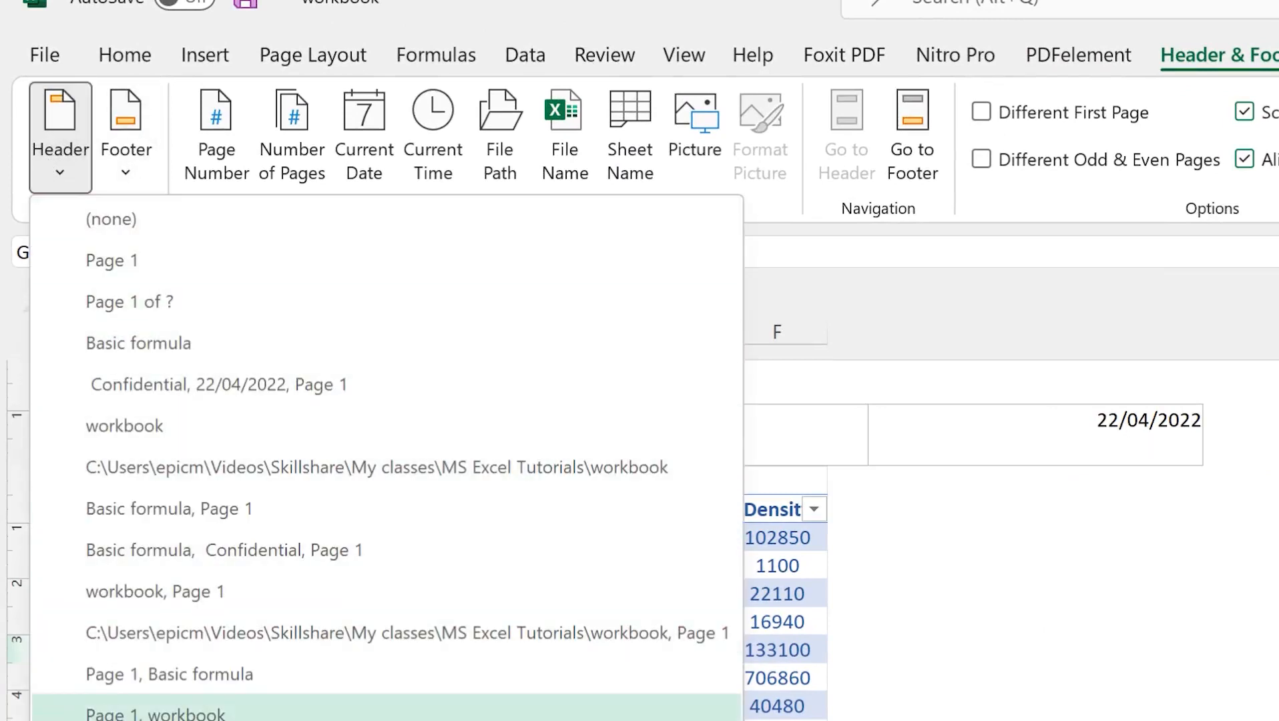
left_click(125, 181)
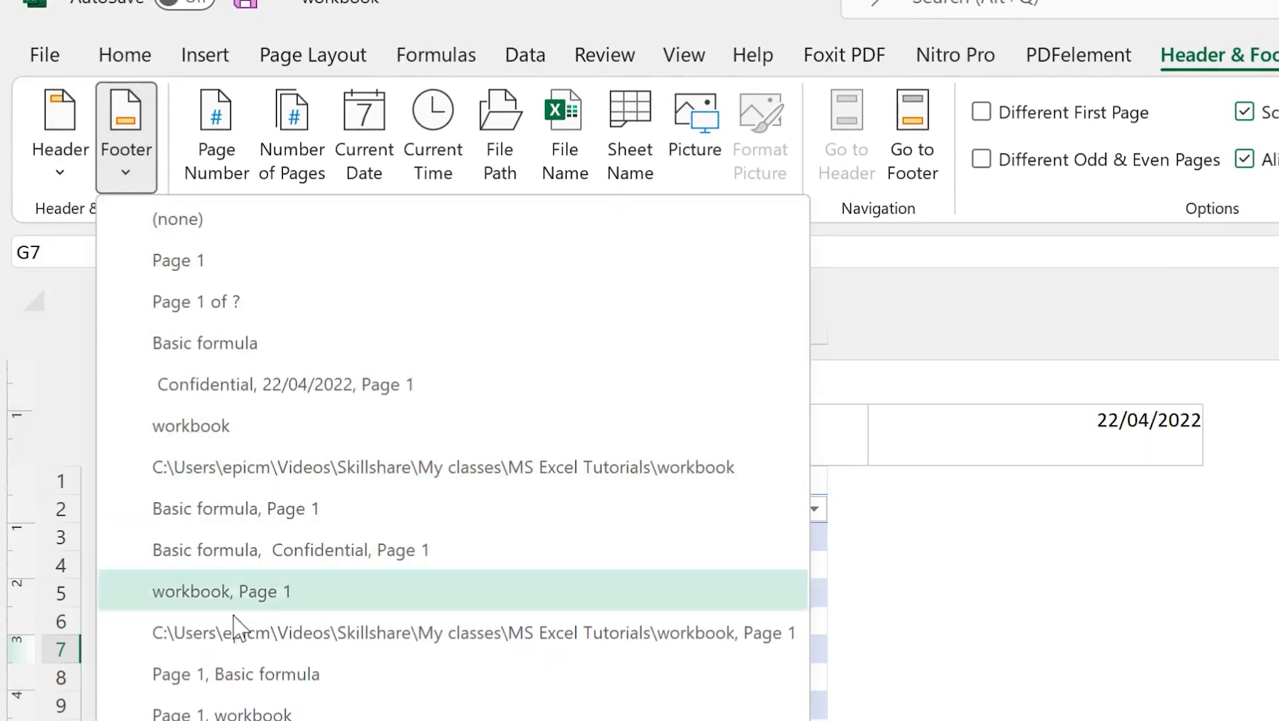
left_click(1028, 308)
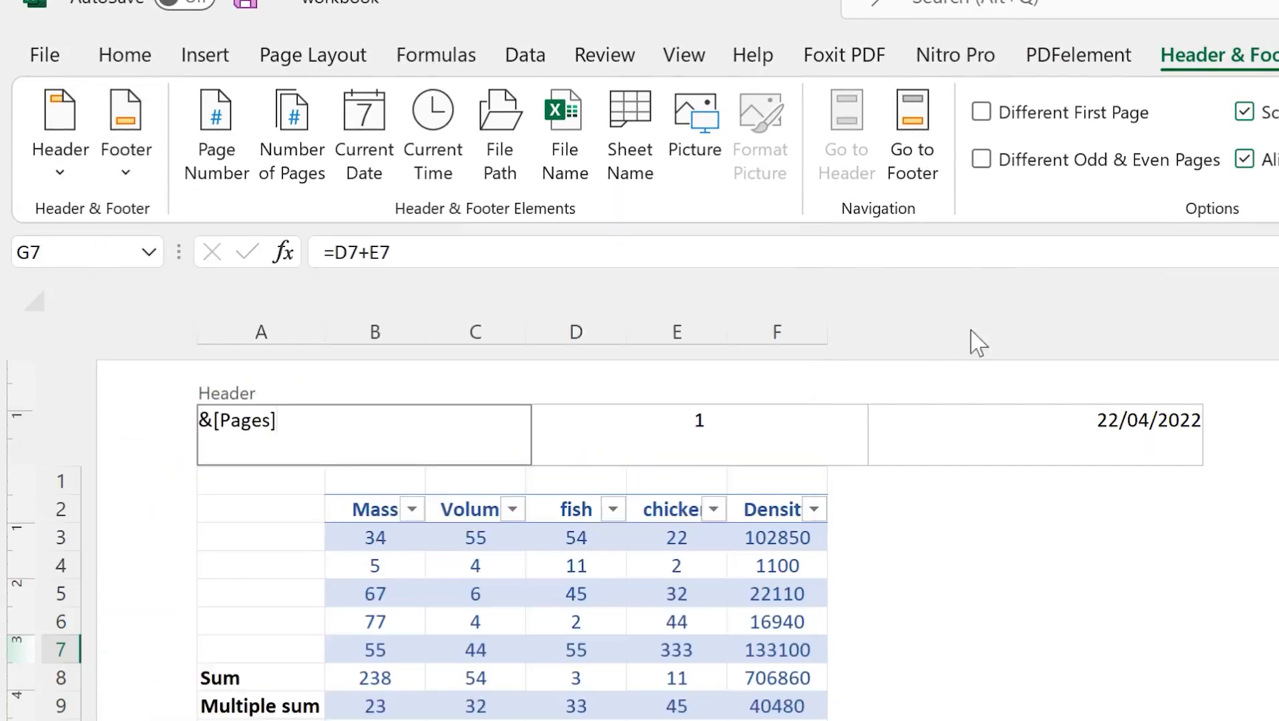
left_click(606, 422)
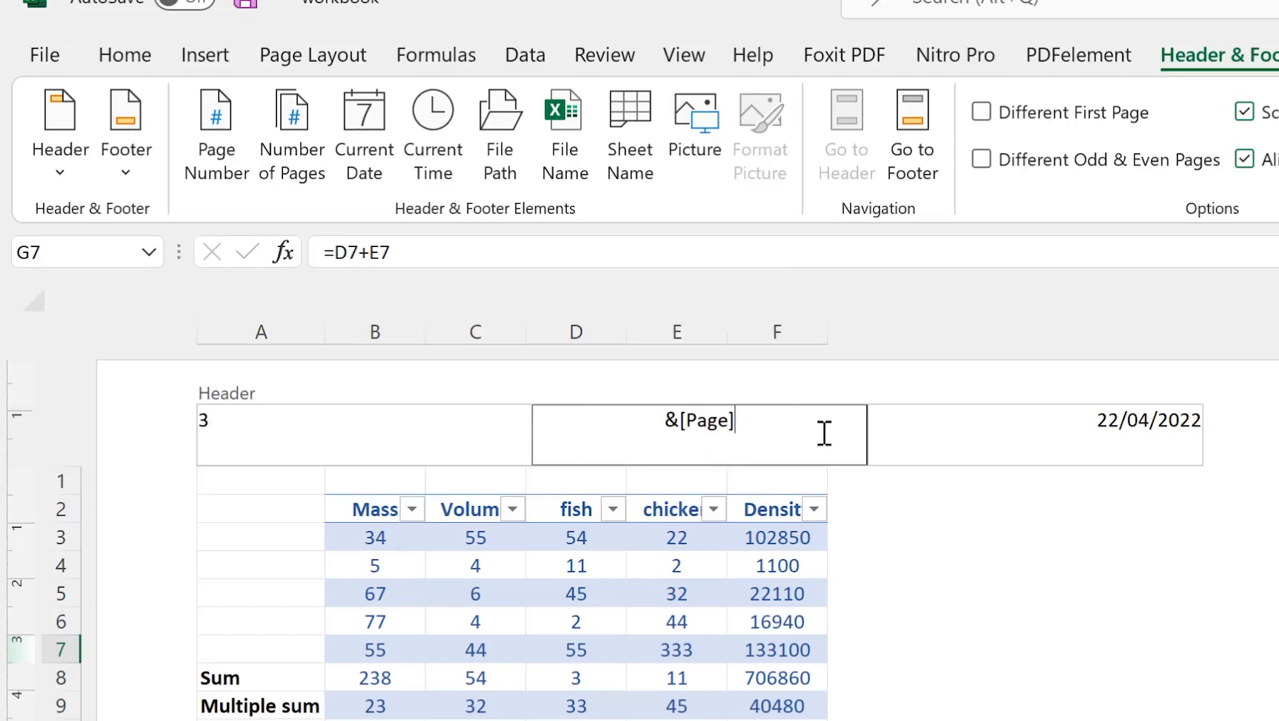
left_click(1013, 442)
left_click(1013, 442)
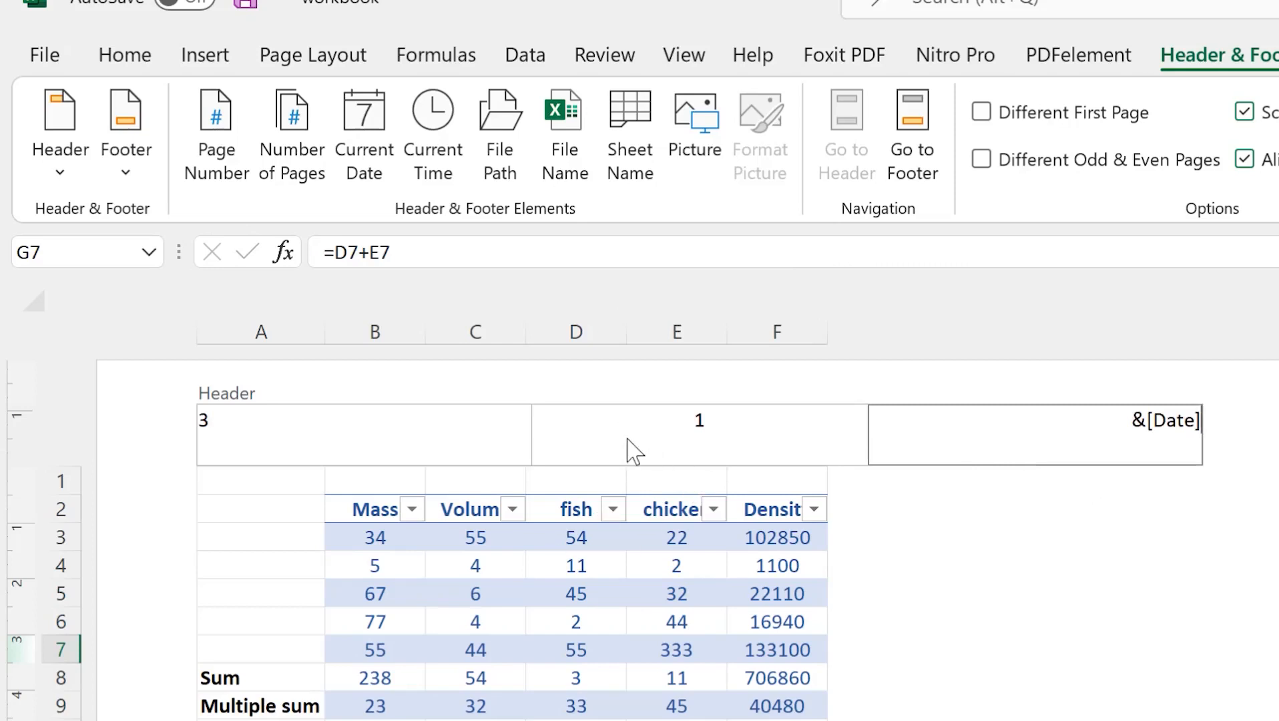
Replace the code in the header's center section with the number of pages, &[Pages].
left_click(657, 438)
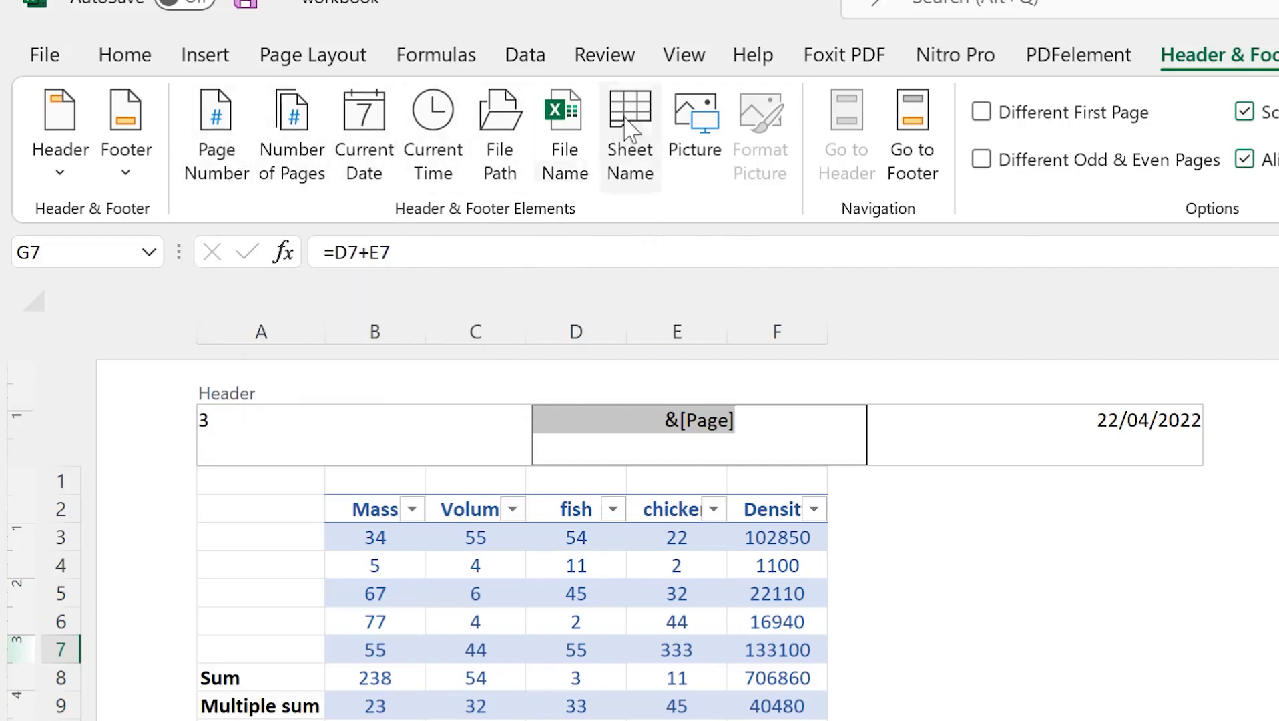
key("Delete")
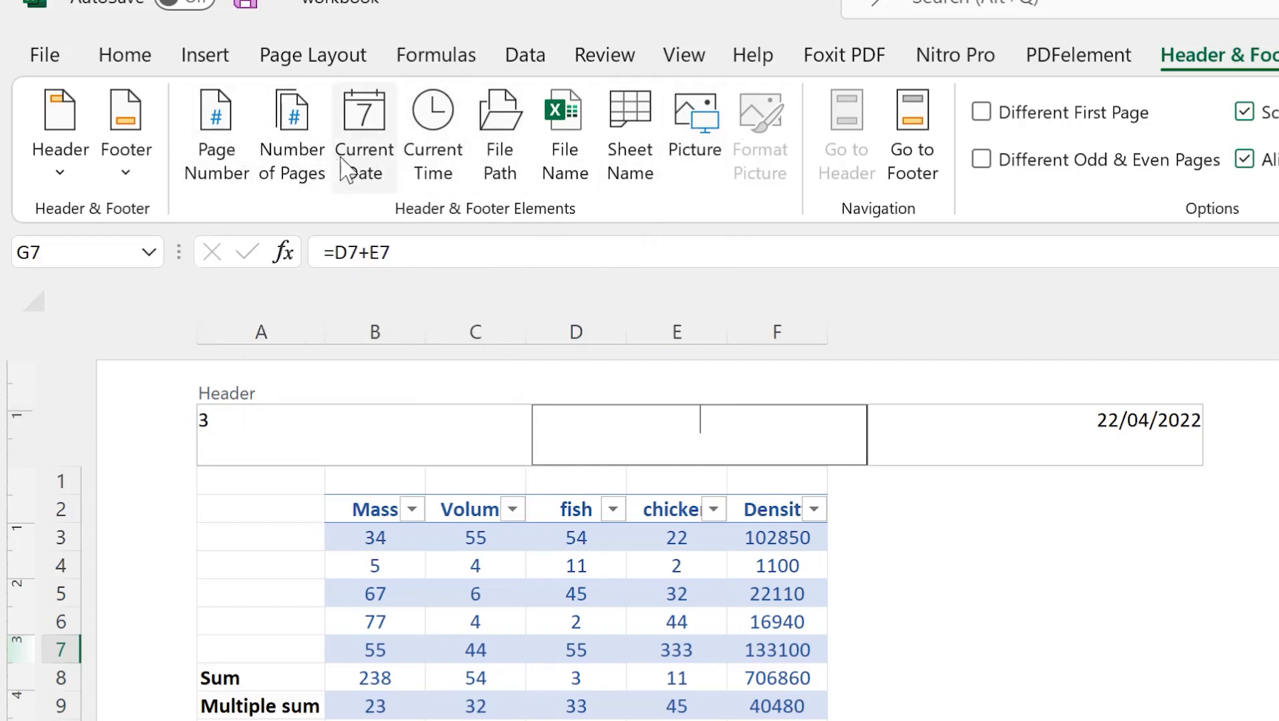
left_click(289, 159)
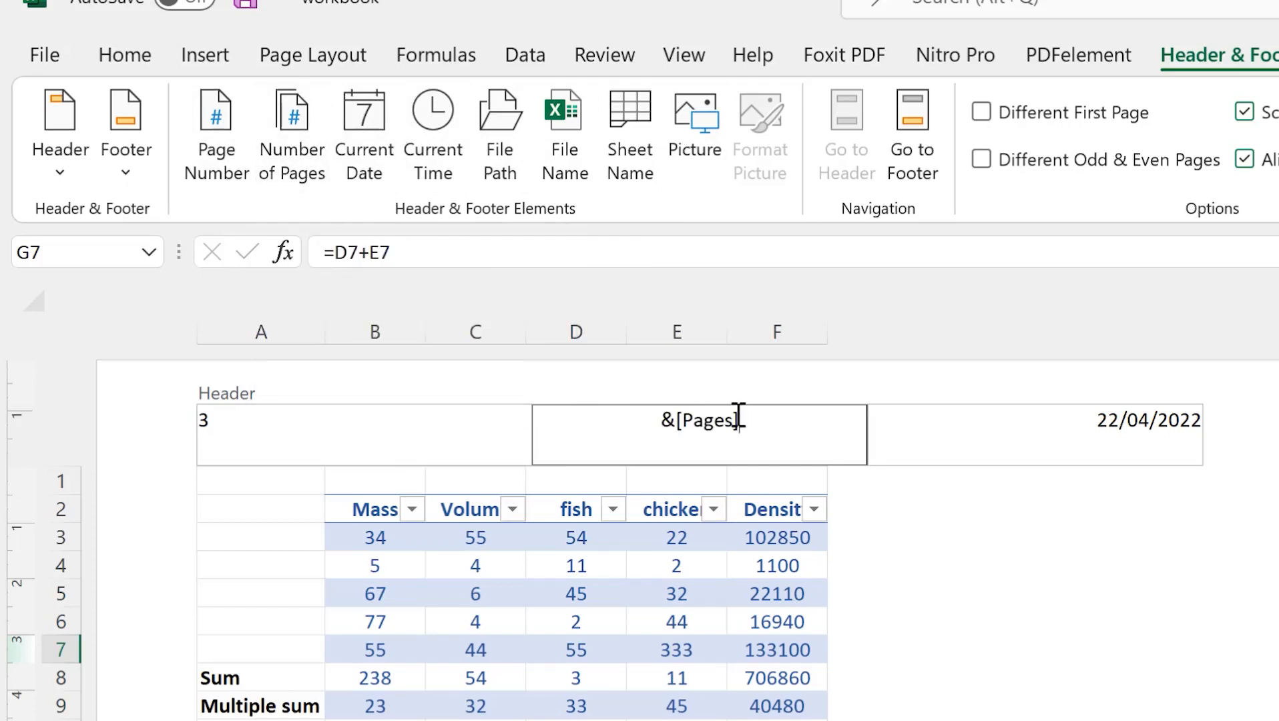
Replace the code in the header's left section with the page number, &[Page], and finish editing the header.
left_click(339, 428)
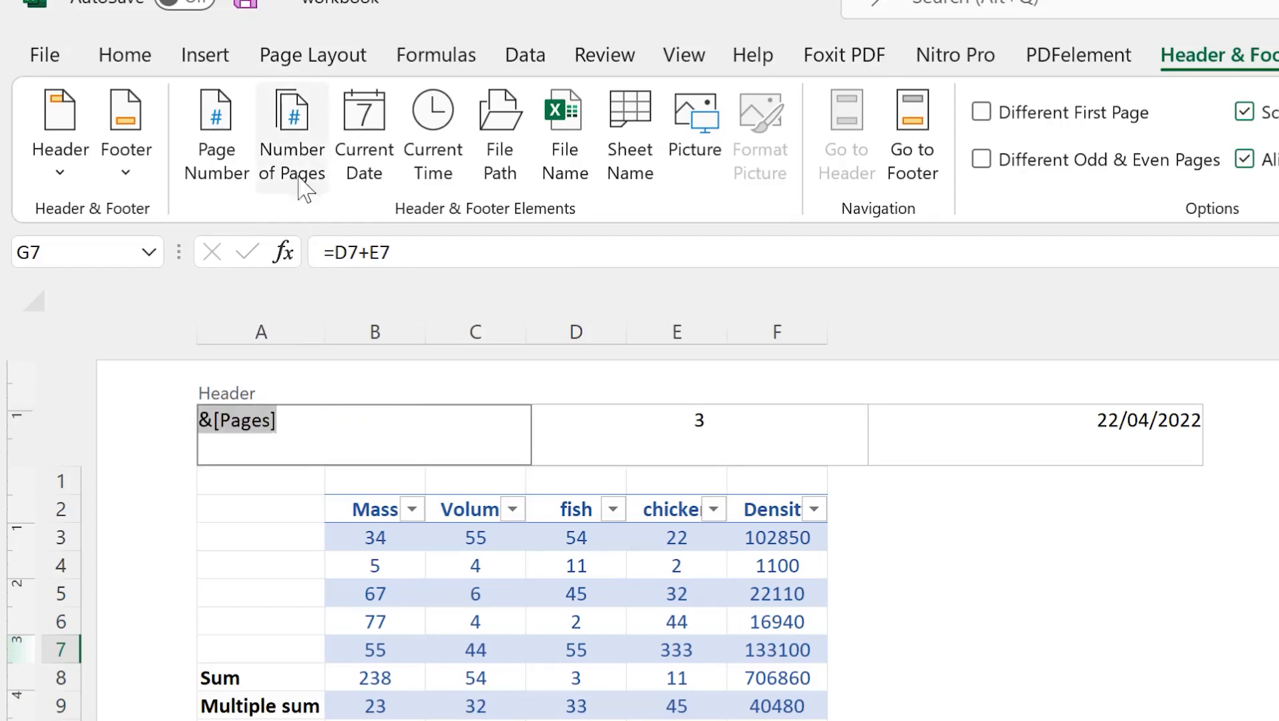
left_click(235, 130)
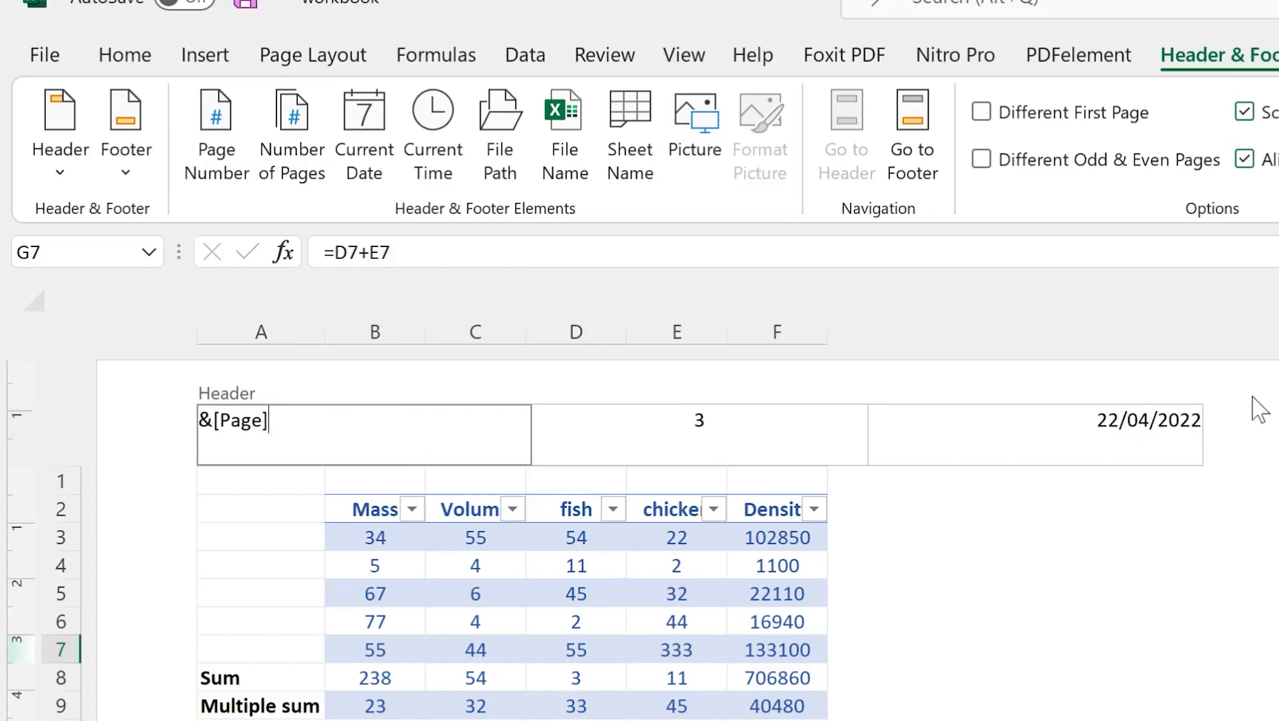
left_click(1056, 557)
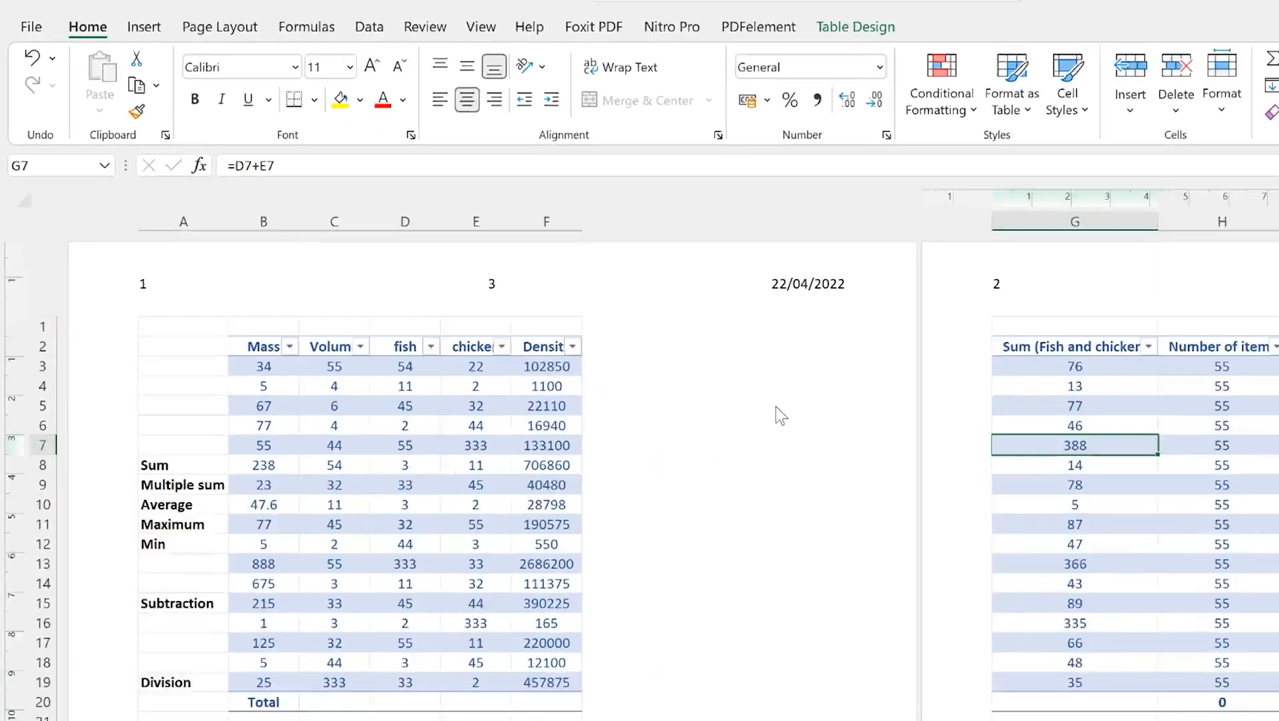
Open the first page's footer for editing in Page Layout view and examine the available preset footers.
scroll(1095, 601, "down", 9)
scroll(617, 335, "down", 2)
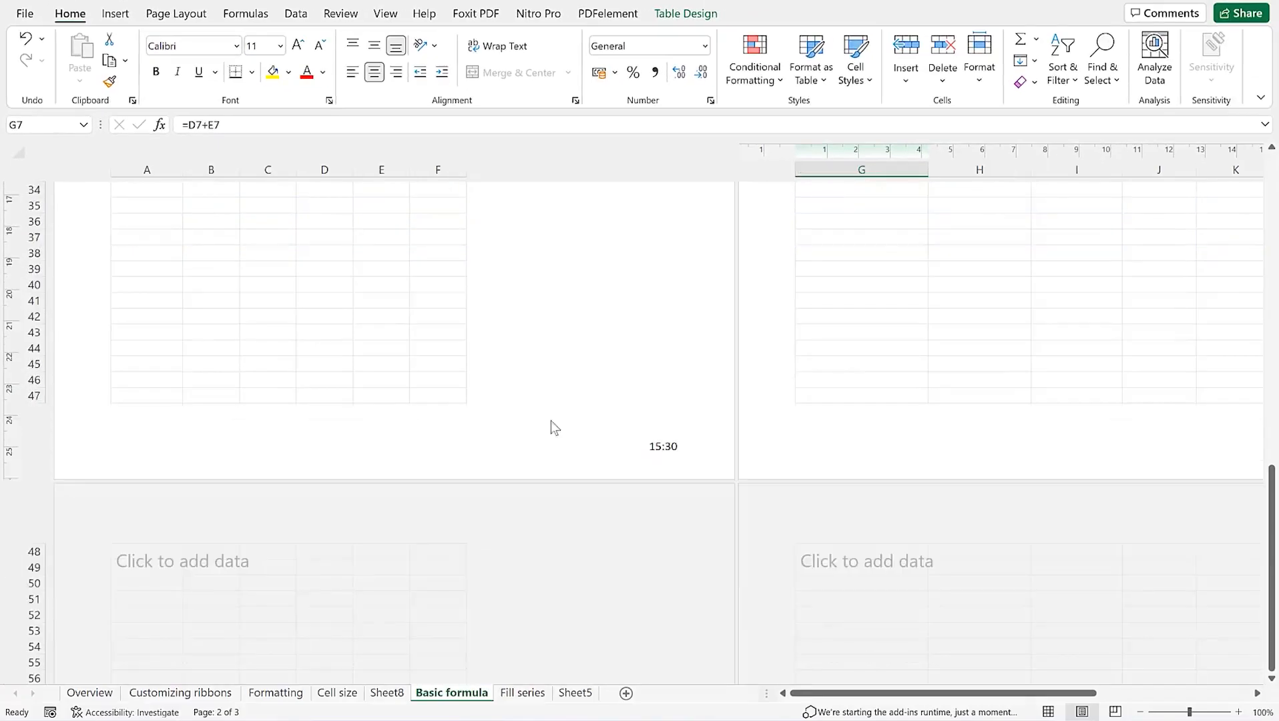
left_click(354, 427)
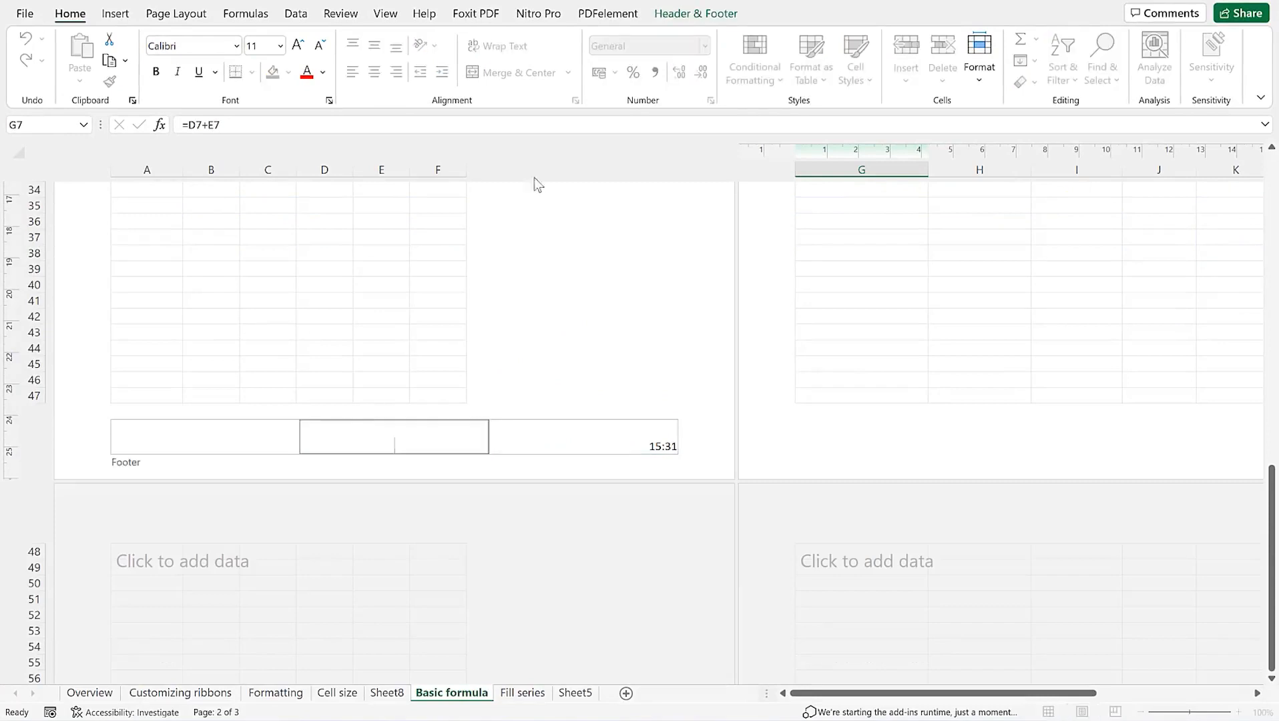
left_click(684, 15)
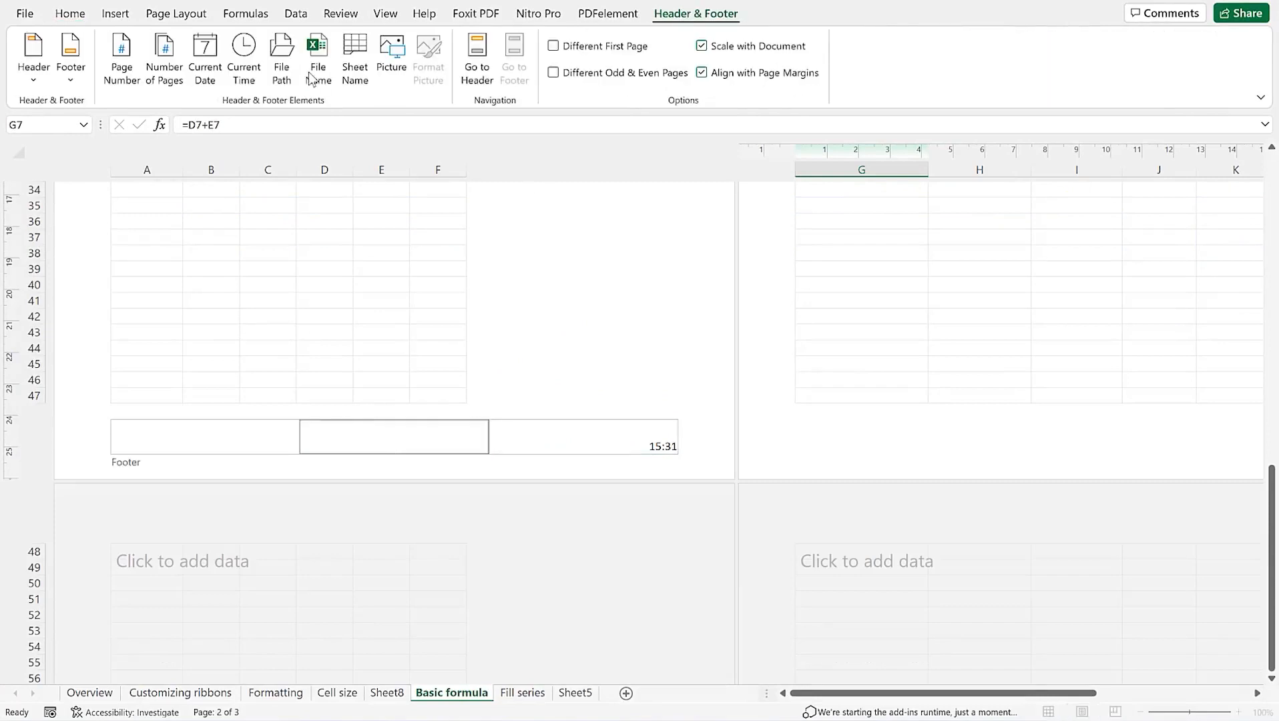
left_click(71, 79)
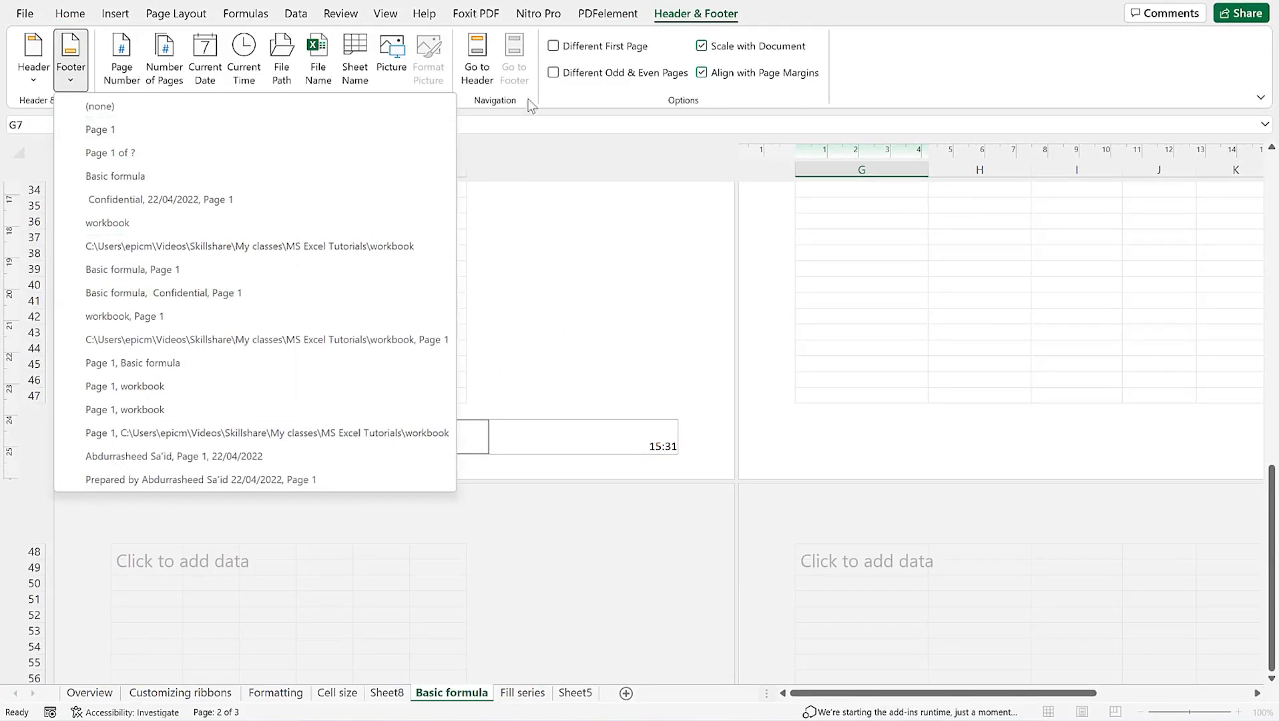
left_click(582, 363)
Insert the file name into the footer's left section and finish editing the footer.
left_click(239, 448)
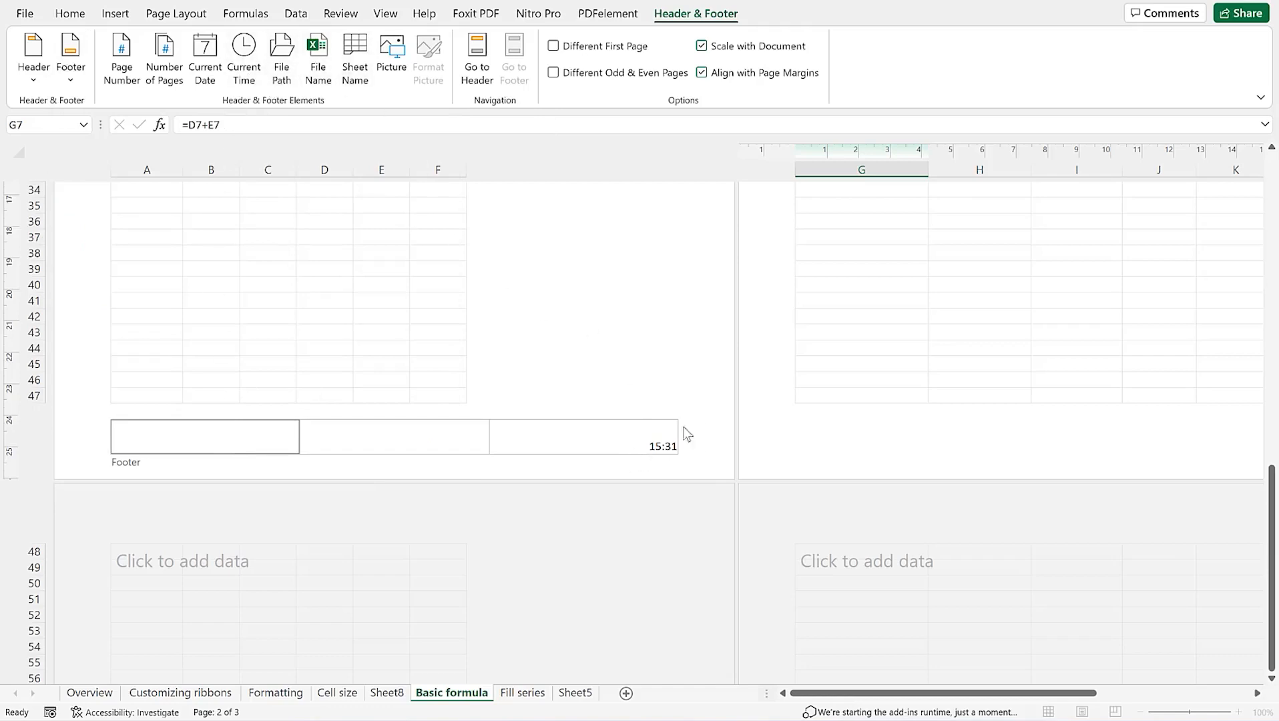
left_click(315, 68)
left_click(733, 428)
left_click(461, 400)
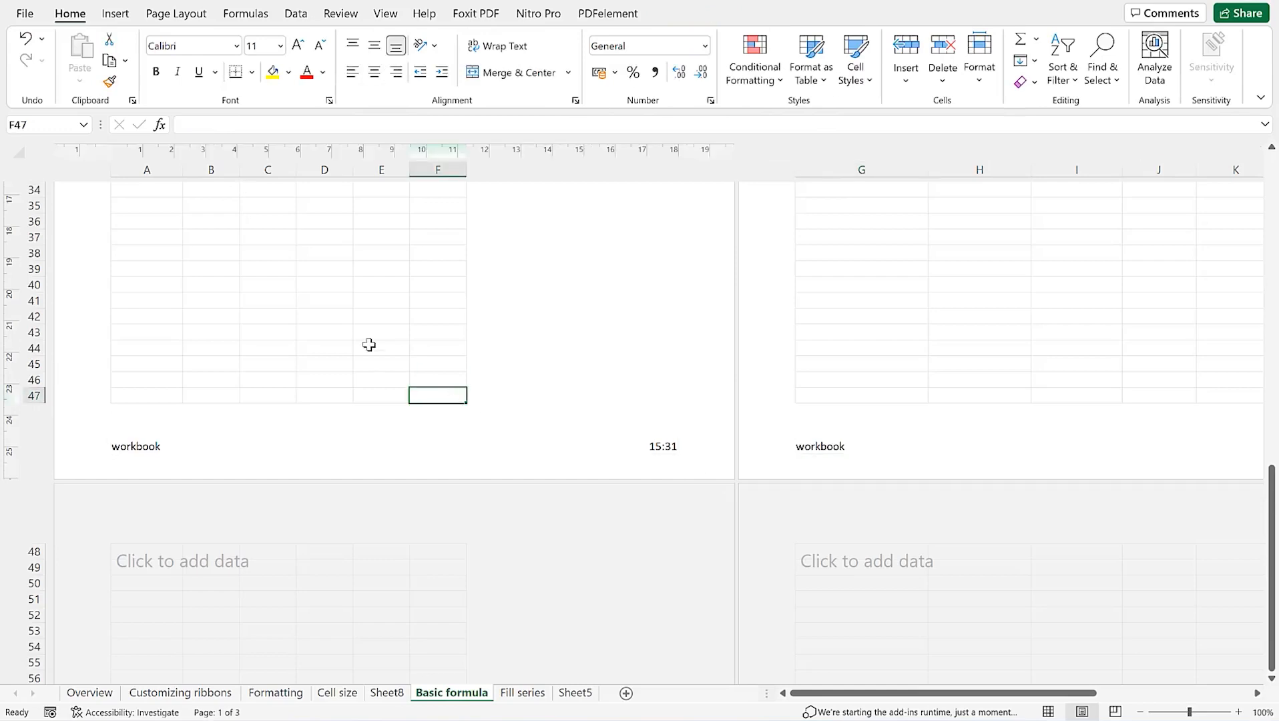
scroll(342, 339, "up", 12)
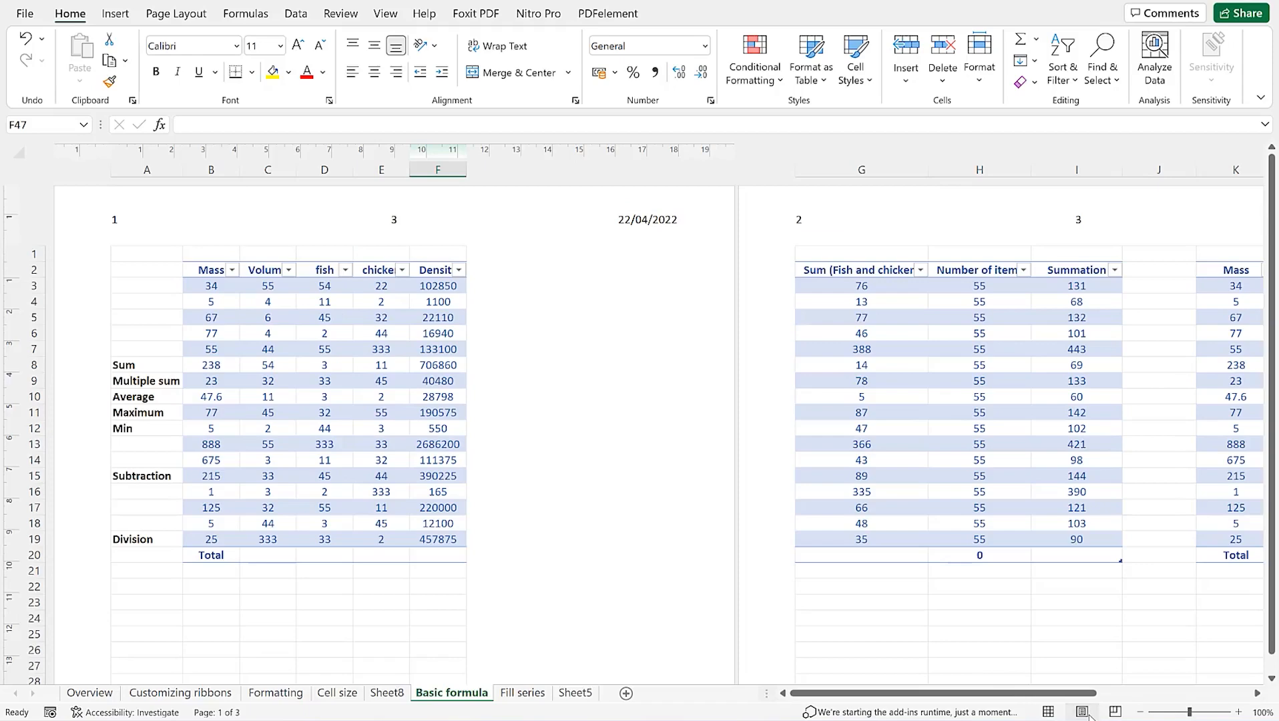
scroll(555, 274, "down", 8)
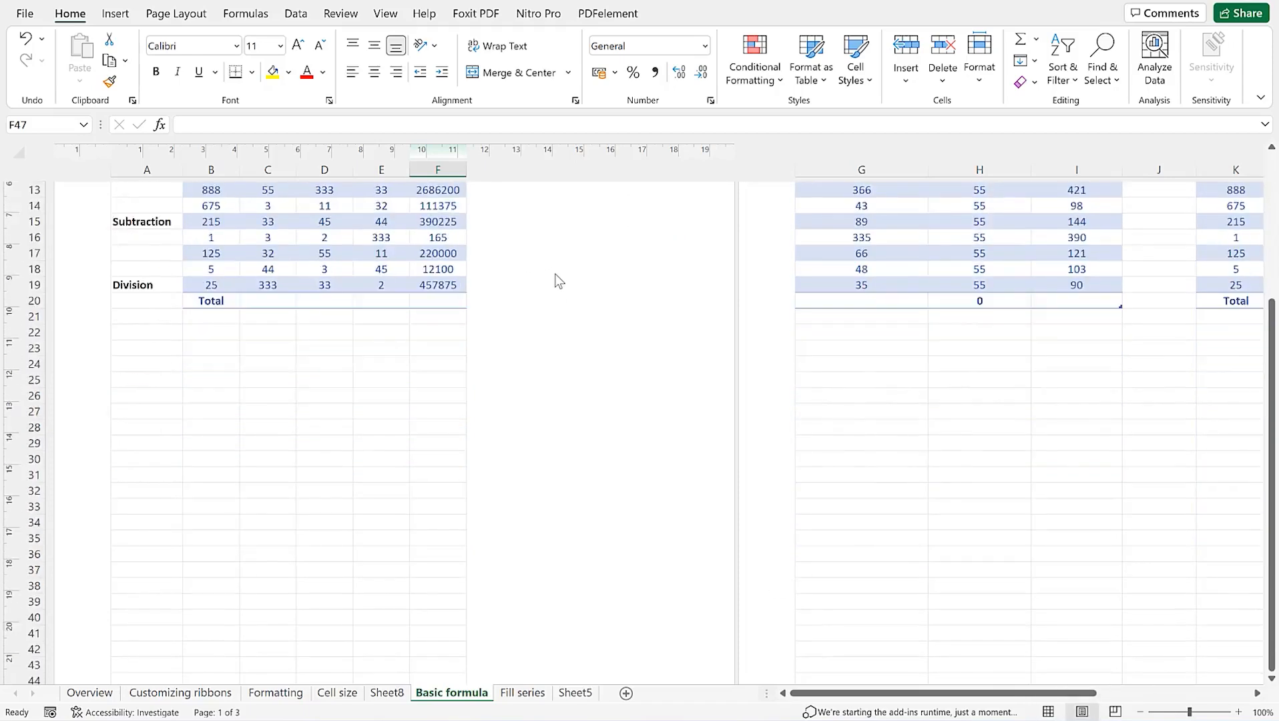
scroll(549, 269, "up", 10)
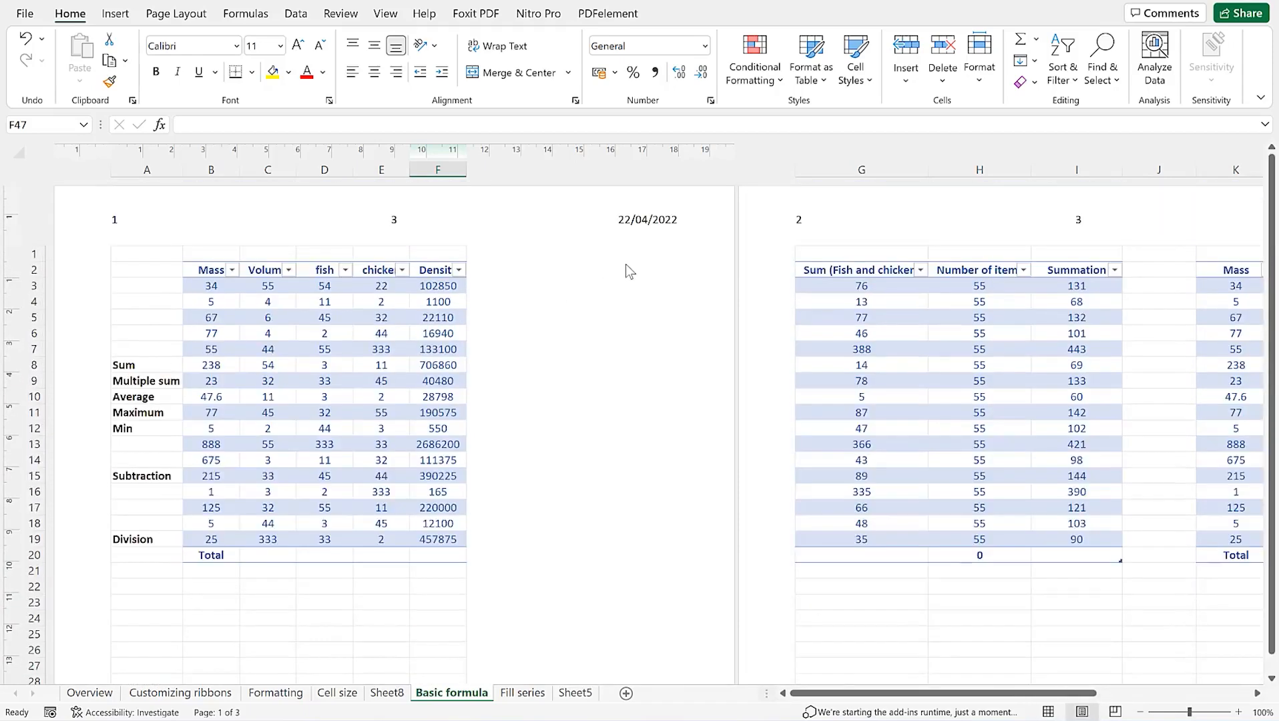